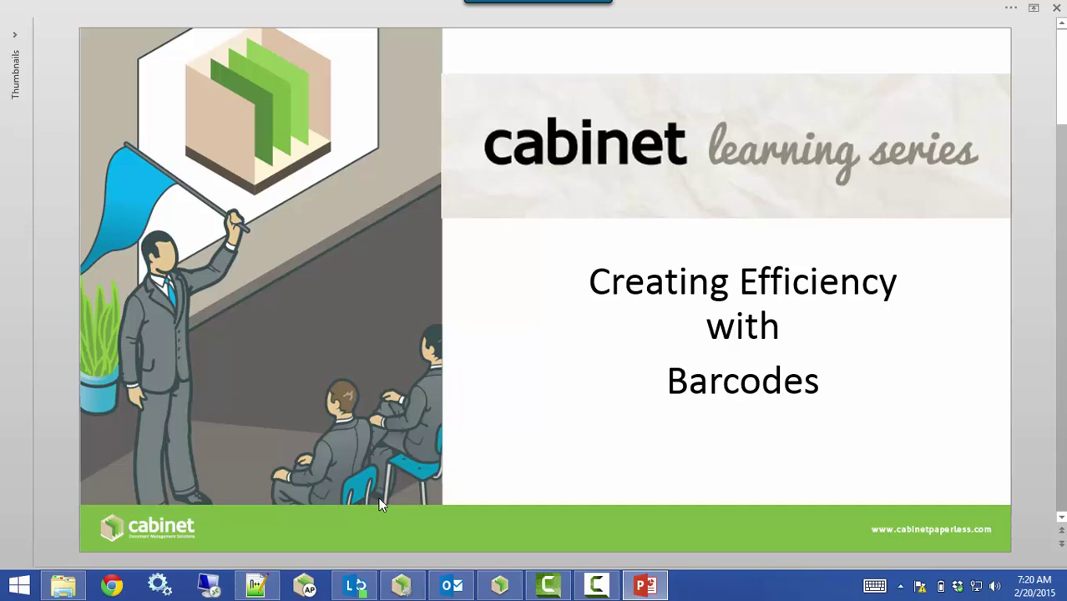
Advance the slideshow from the title slide to the 'Efficiency with Barcodes' slide
{"action": "scroll", "coordinate": [379, 504], "scroll_direction": "down", "scroll_amount": 1}
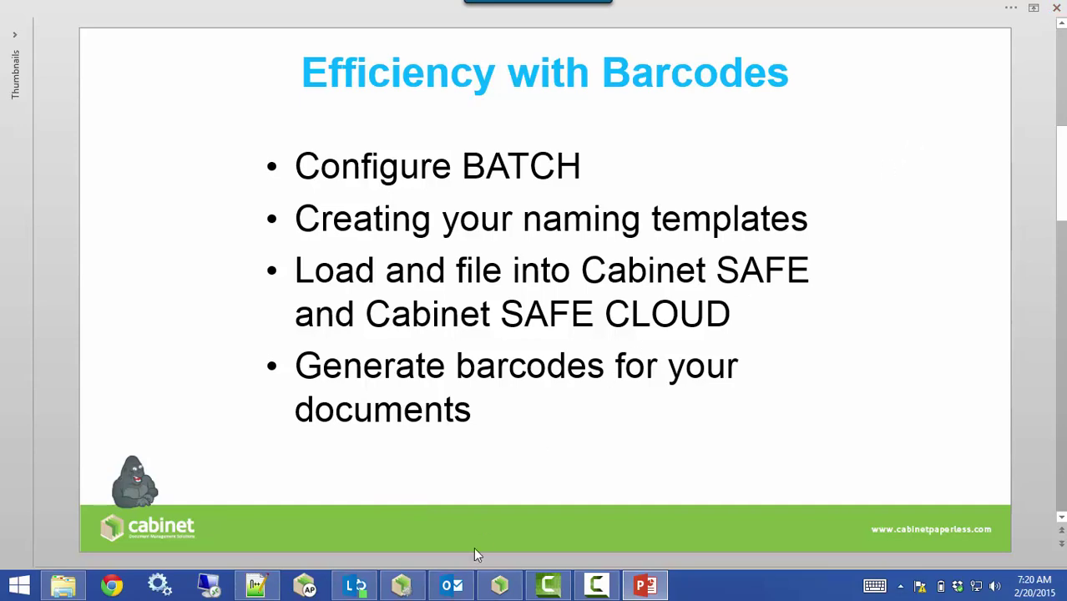
Open 'Barcode with DB Lookup Sample Docs.TIF' from the Desktop in a maximized Photo Viewer
{"action": "left_click", "coordinate": [64, 587]}
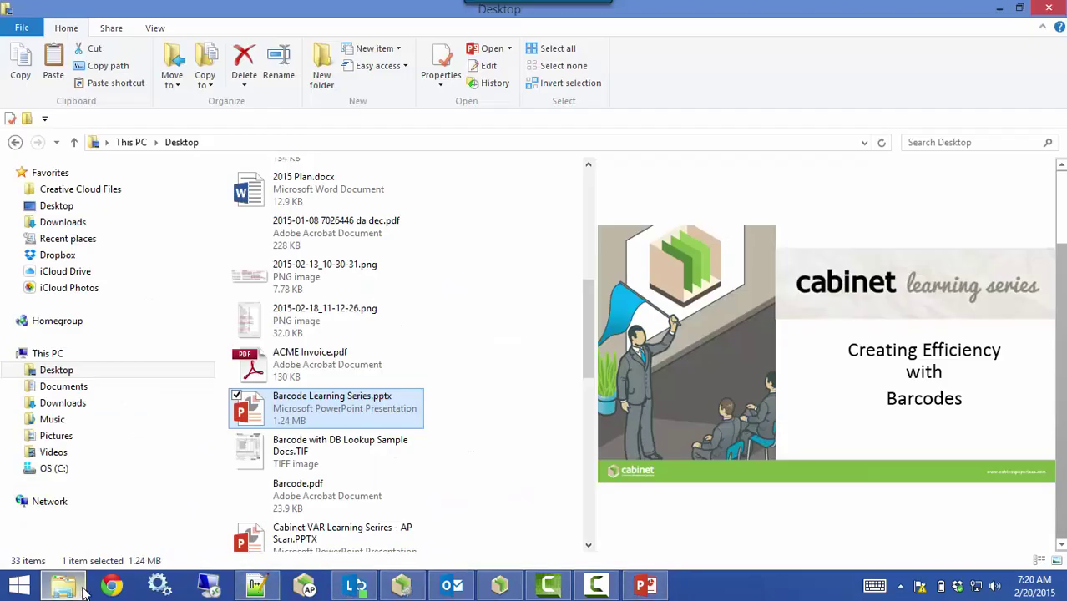
{"action": "double_click", "coordinate": [290, 458]}
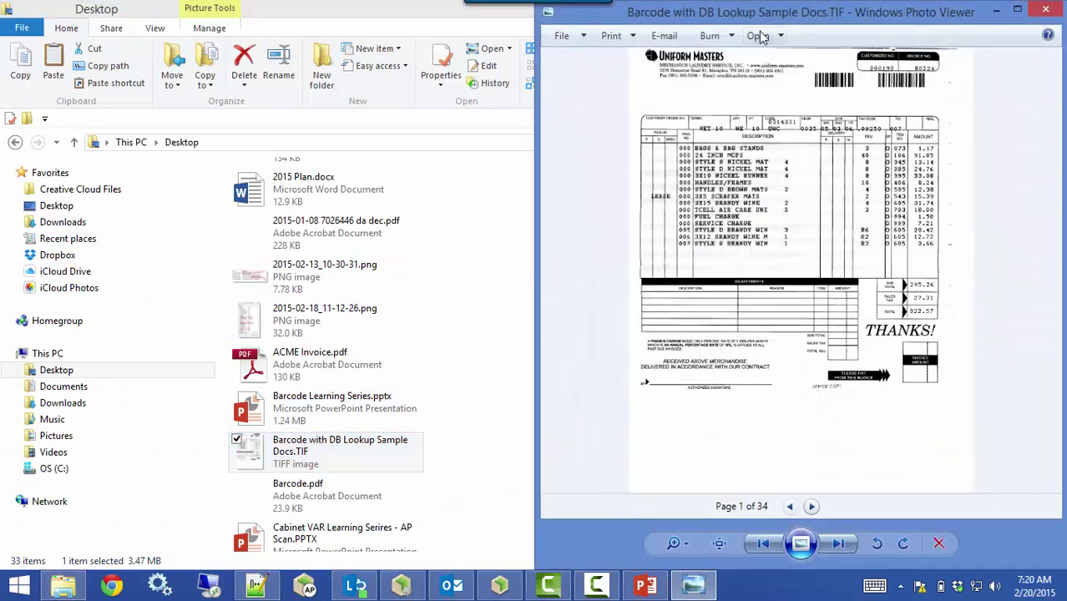
{"action": "double_click", "coordinate": [753, 18]}
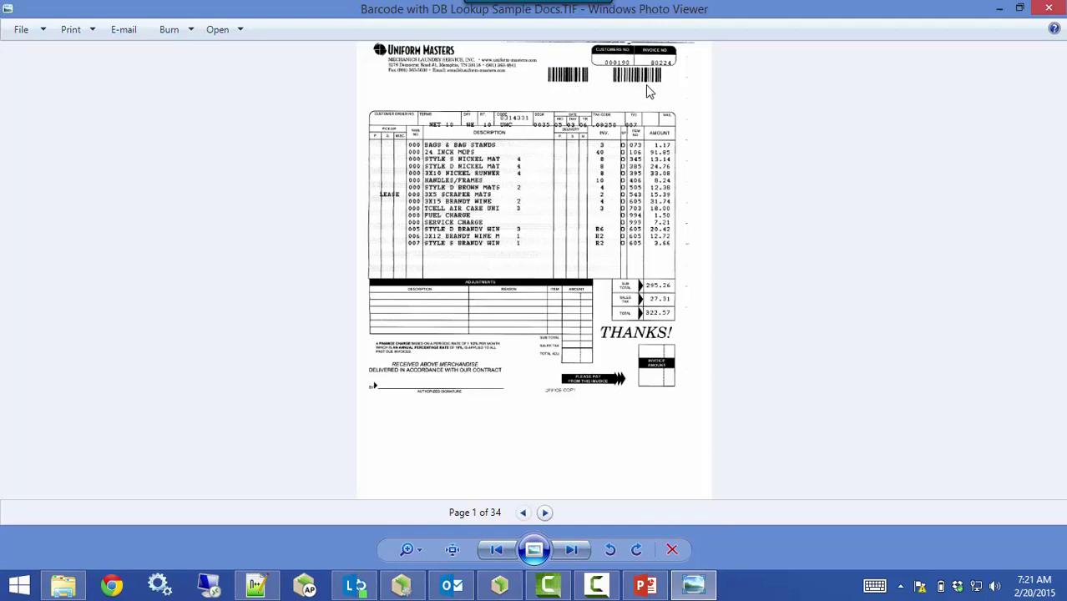
Switch to Cabinet SAFE and go to its Batch filing screen from the ToolBox
{"action": "left_click", "coordinate": [500, 585]}
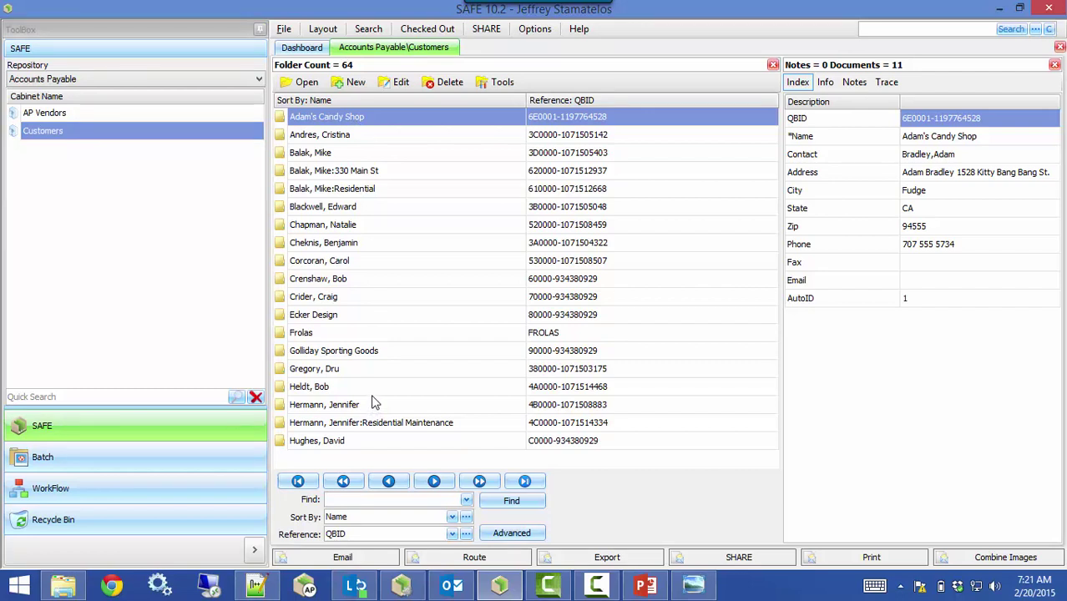
{"action": "left_click", "coordinate": [160, 458]}
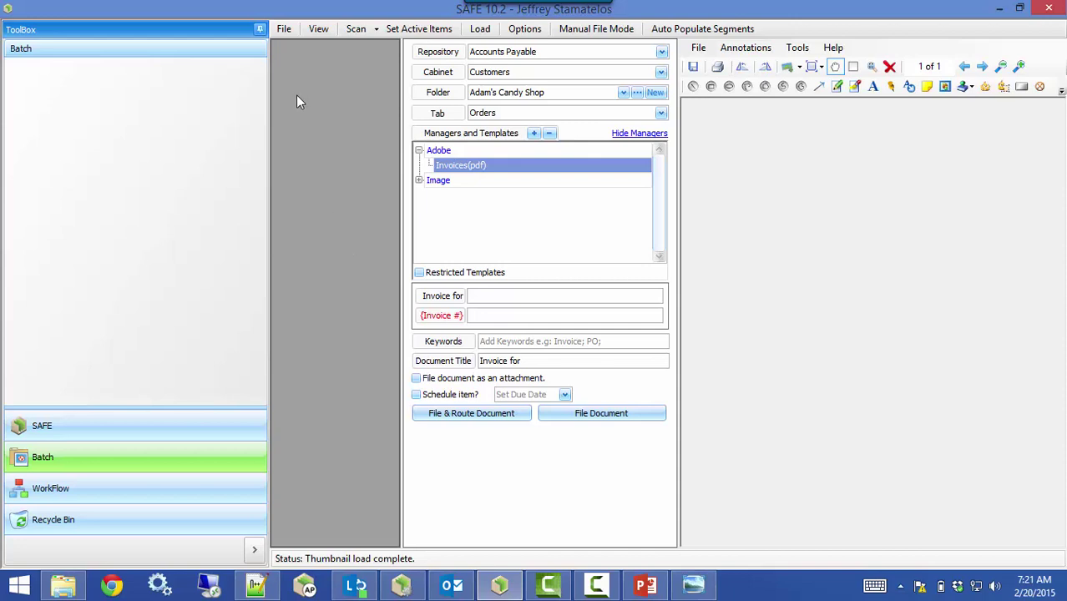
Load ACME Invoice.pdf into the batch and zoom its preview onto the Widget rows
{"action": "left_click", "coordinate": [280, 31]}
{"action": "left_click", "coordinate": [288, 48]}
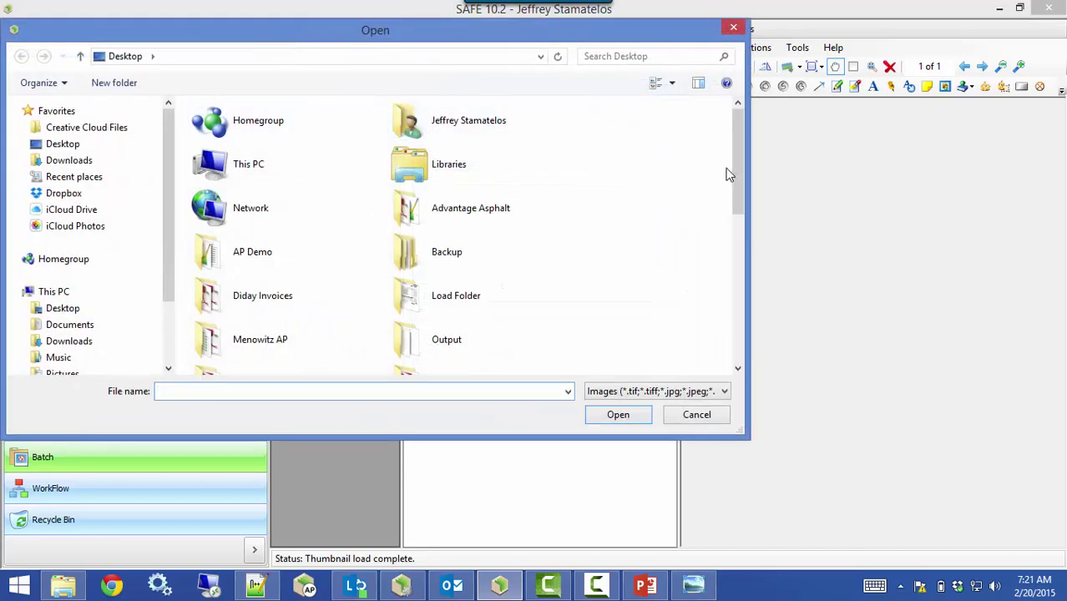
{"action": "left_click_drag", "start_coordinate": [733, 170], "coordinate": [735, 252]}
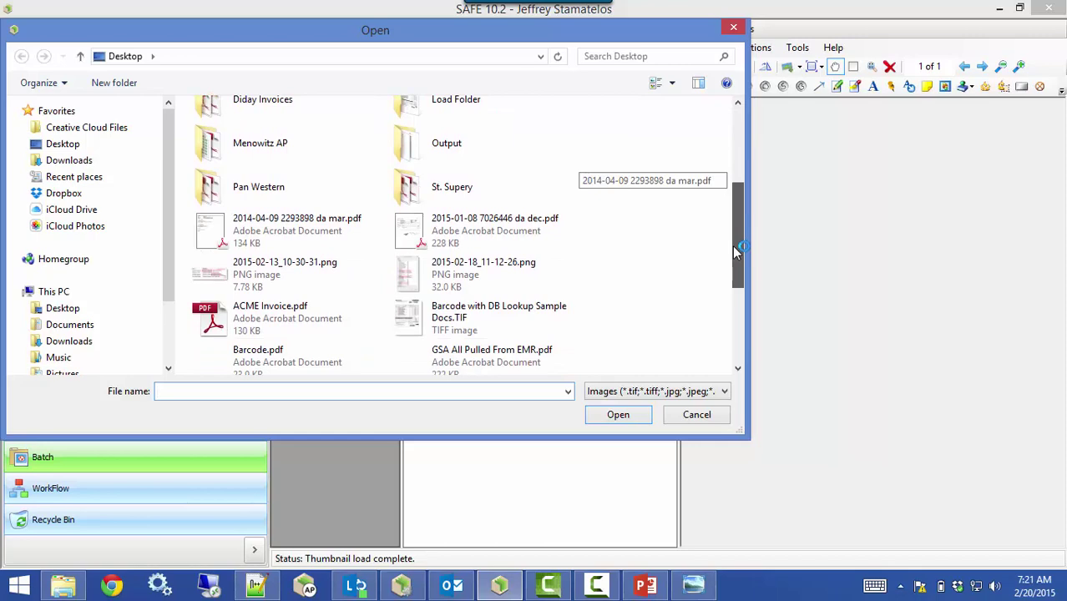
{"action": "double_click", "coordinate": [339, 317]}
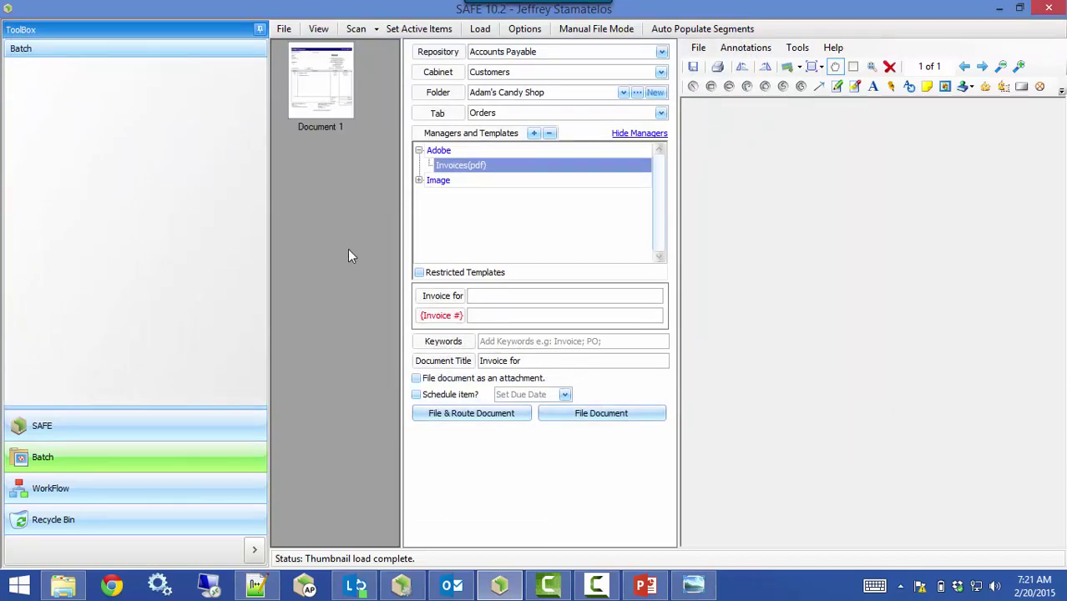
{"action": "left_click", "coordinate": [322, 94]}
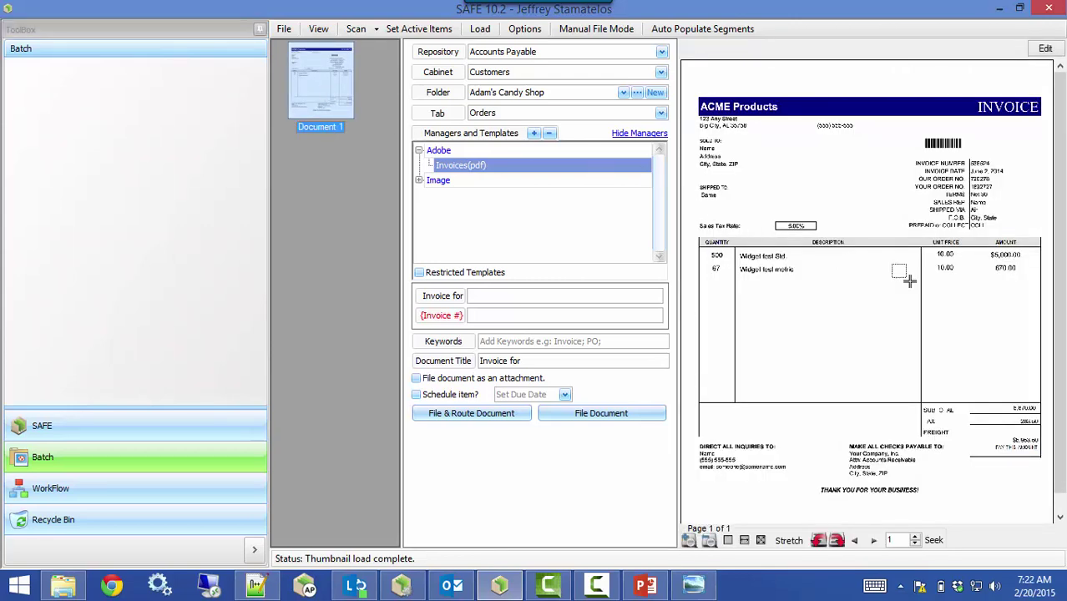
{"action": "left_click_drag", "start_coordinate": [732, 251], "coordinate": [749, 275]}
{"action": "left_click", "coordinate": [688, 541]}
{"action": "left_click", "coordinate": [688, 541]}
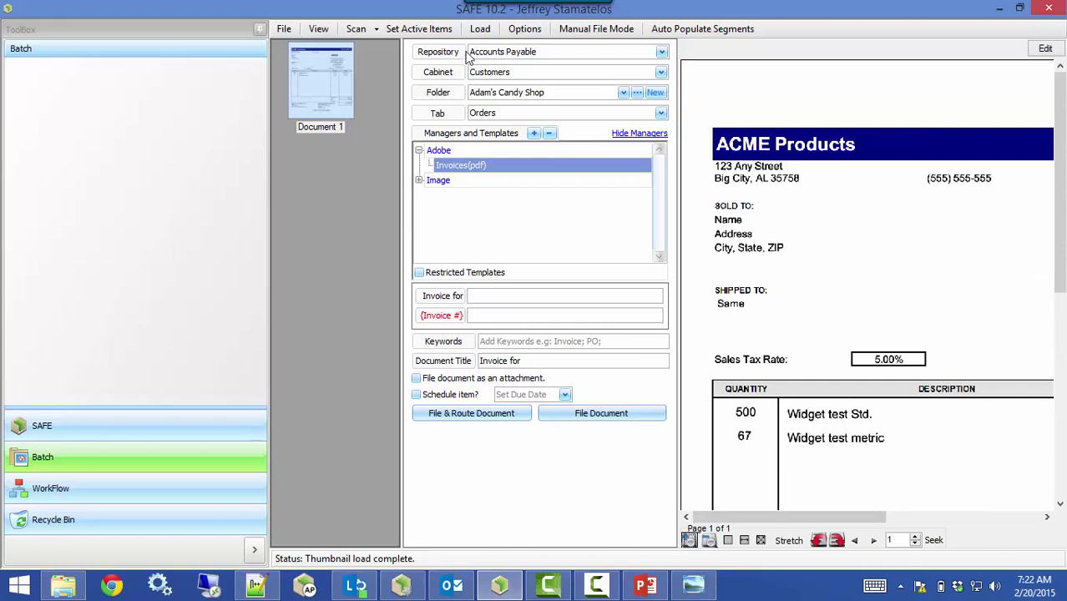
File it to cabinet AP Vendors, folder ACME Products, using the AP - Invoices(pdf) template
{"action": "left_click", "coordinate": [504, 75]}
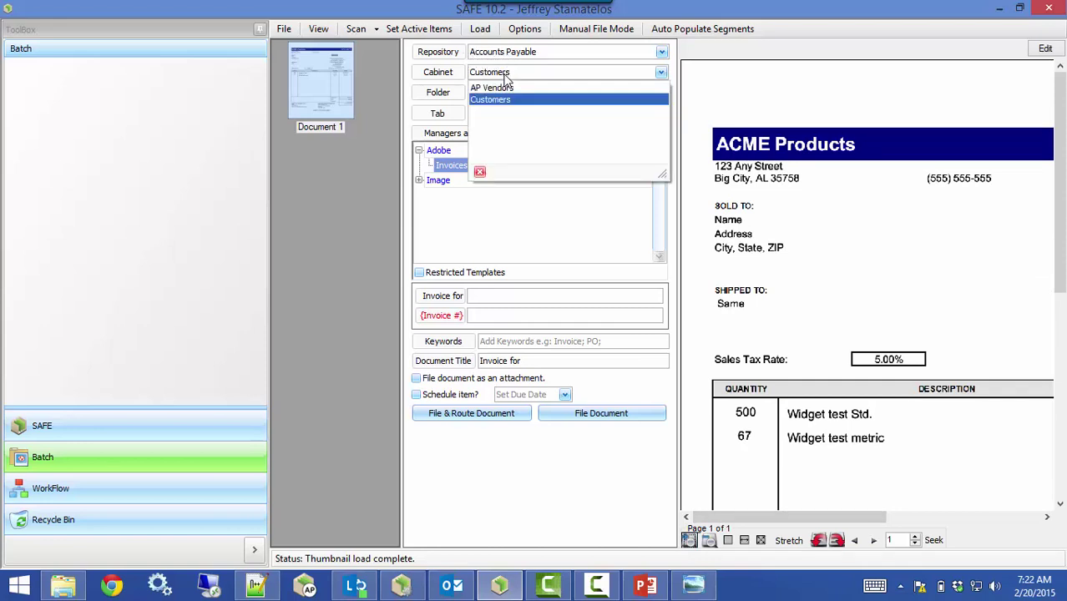
{"action": "left_click", "coordinate": [502, 88]}
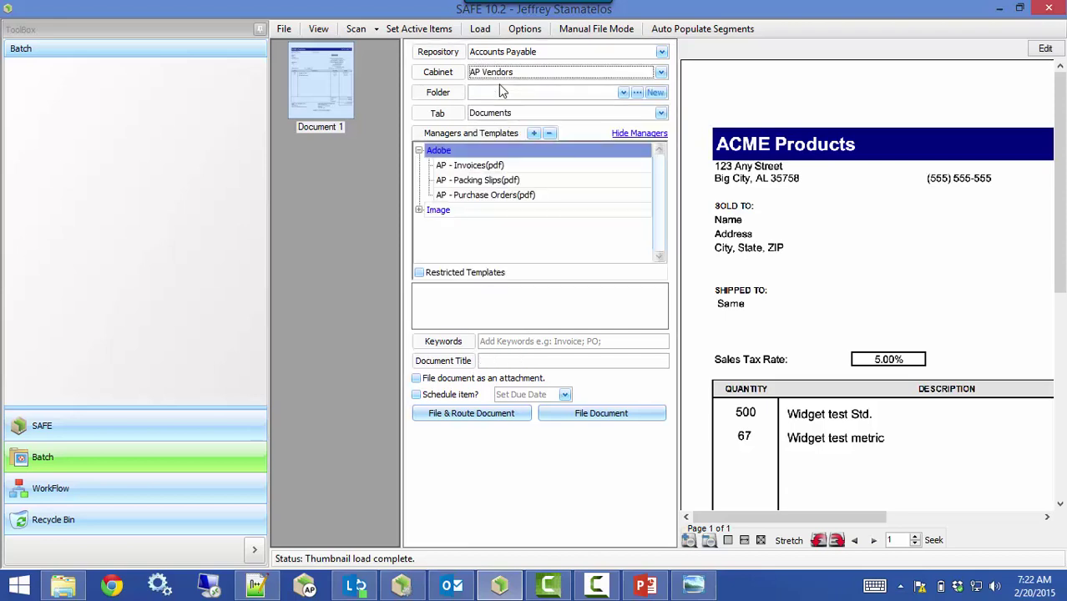
{"action": "left_click", "coordinate": [623, 92]}
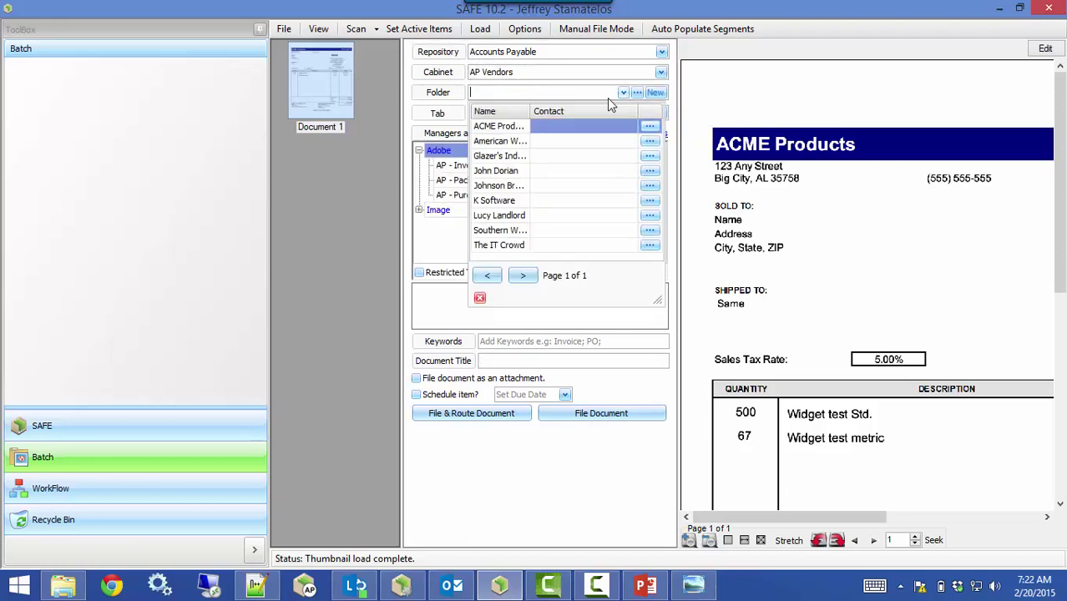
{"action": "left_click", "coordinate": [504, 127]}
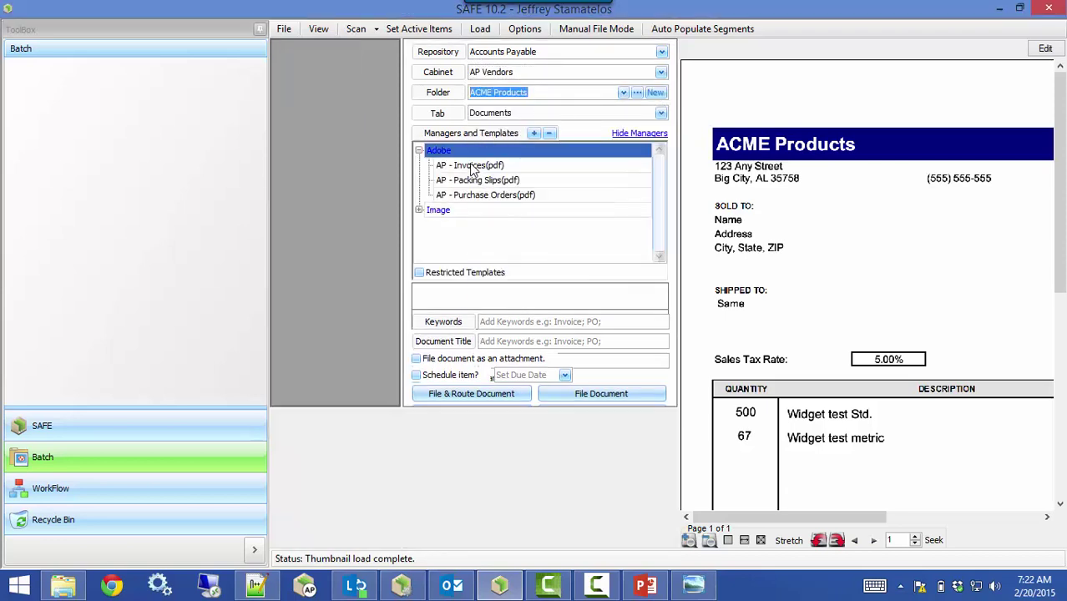
{"action": "left_click", "coordinate": [468, 167]}
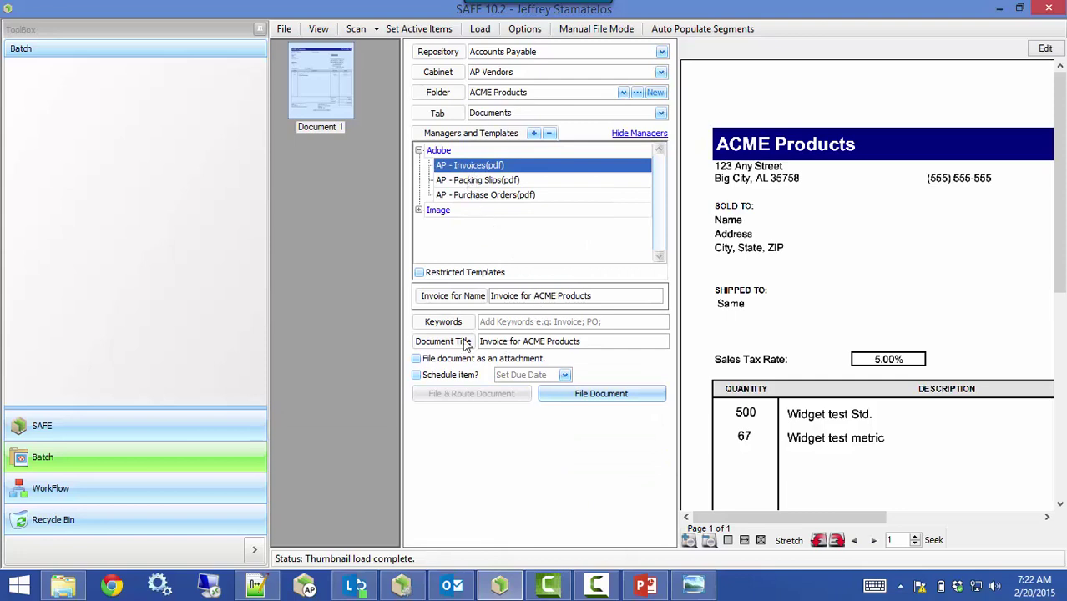
{"action": "left_click", "coordinate": [576, 399]}
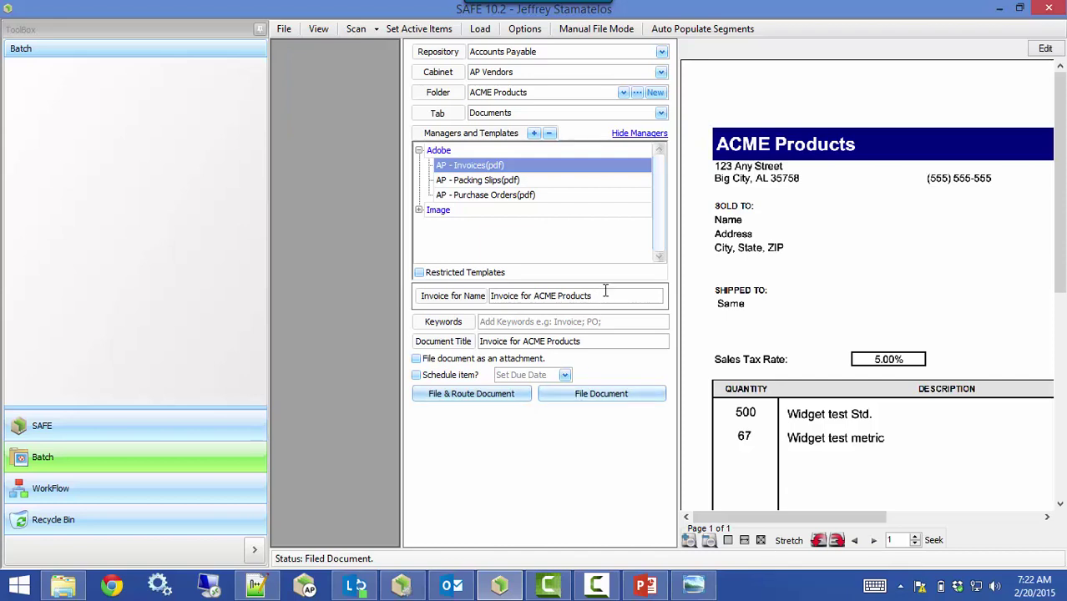
Set filing mode to Auto and load Invoices, splitting the multi-page TIF into single pages
{"action": "left_click", "coordinate": [579, 33]}
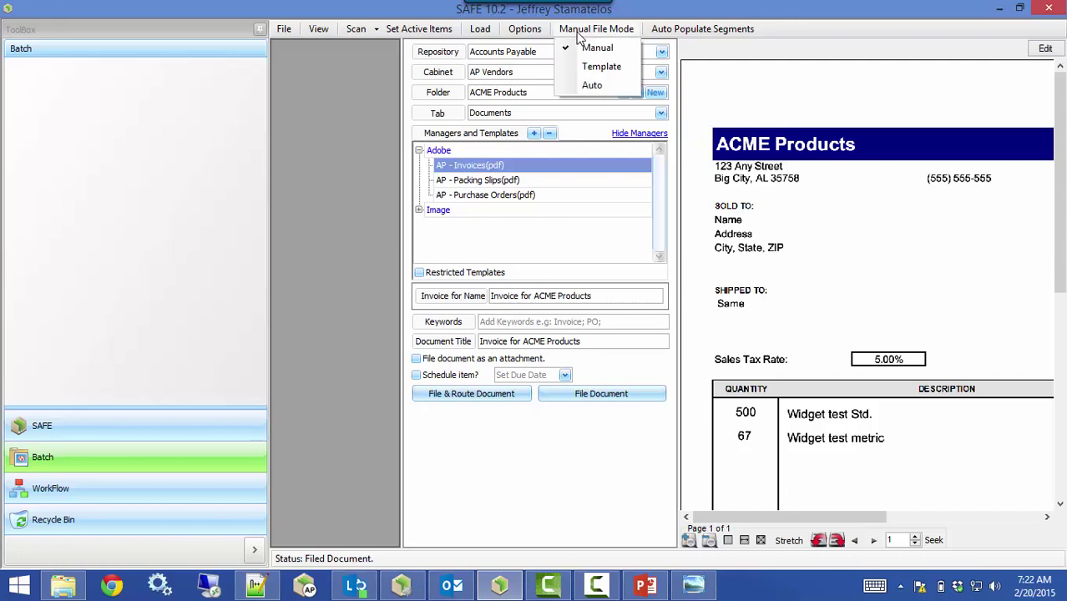
{"action": "left_click", "coordinate": [591, 86]}
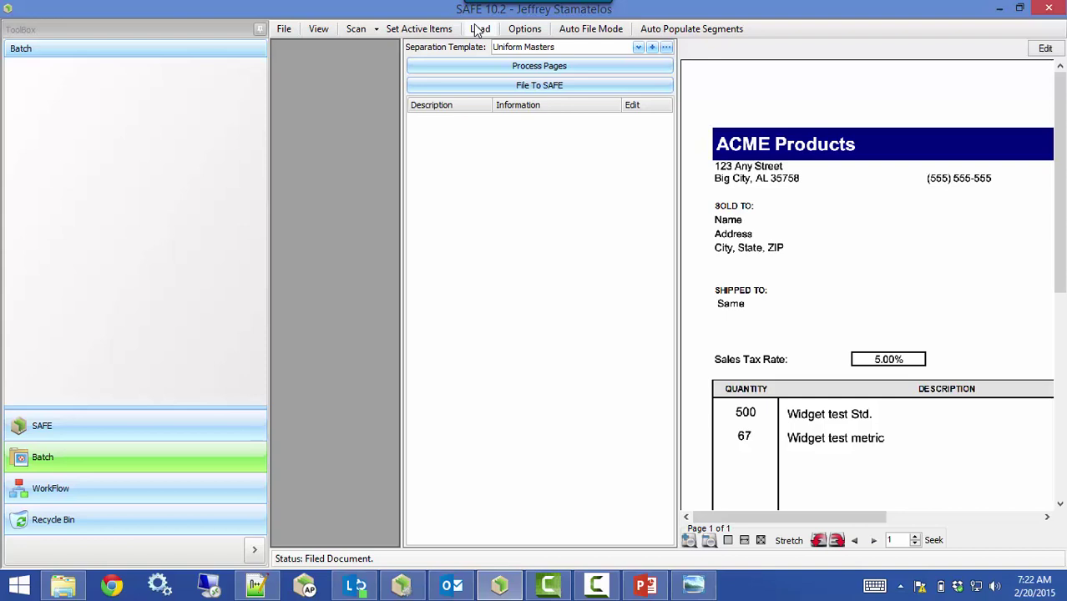
{"action": "left_click", "coordinate": [479, 29]}
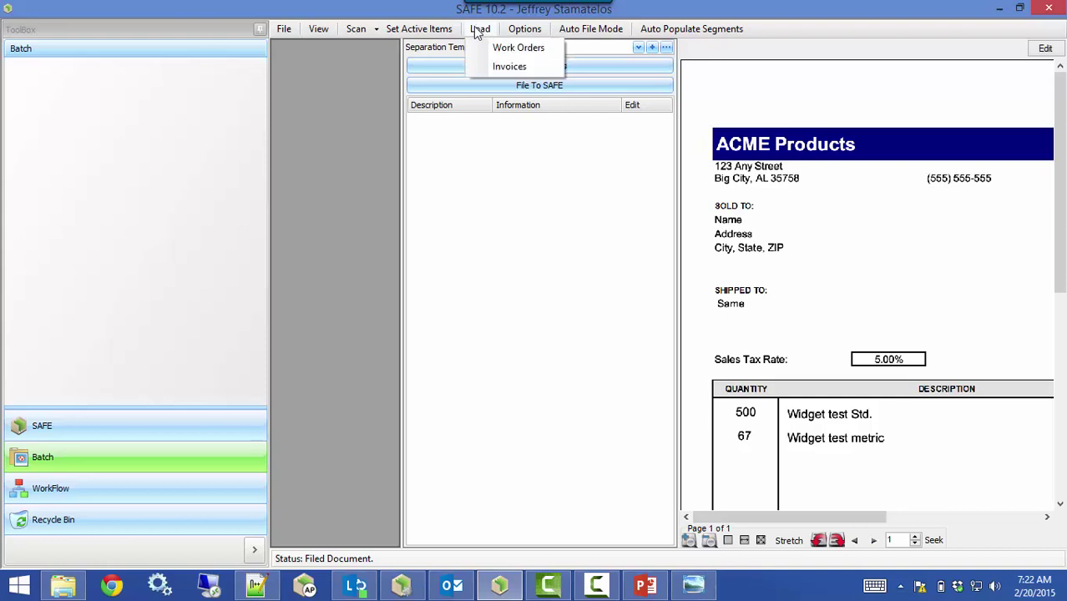
{"action": "left_click", "coordinate": [491, 70]}
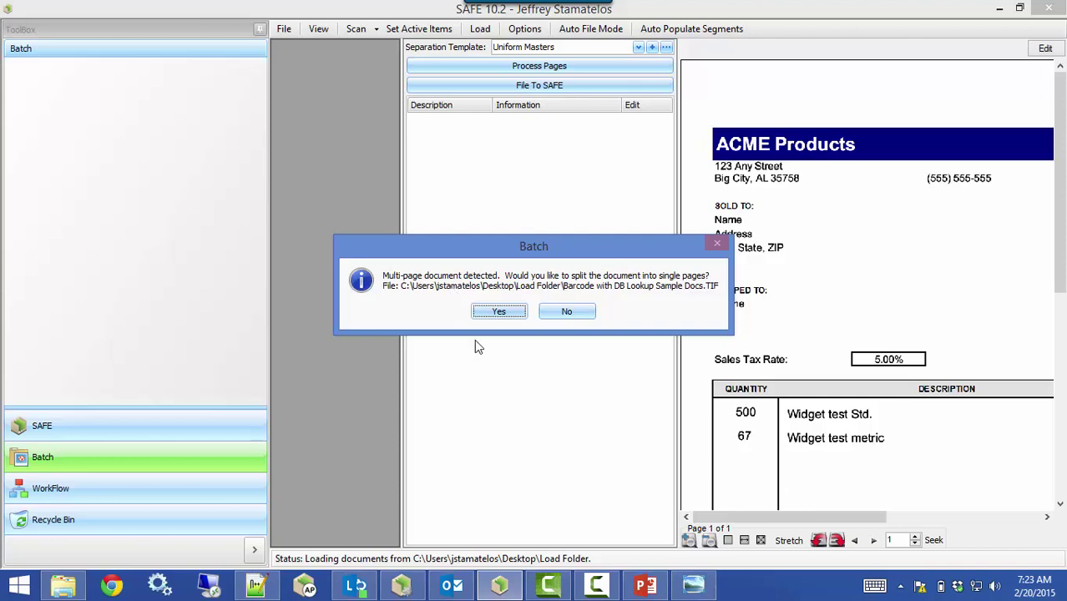
{"action": "left_click", "coordinate": [497, 312]}
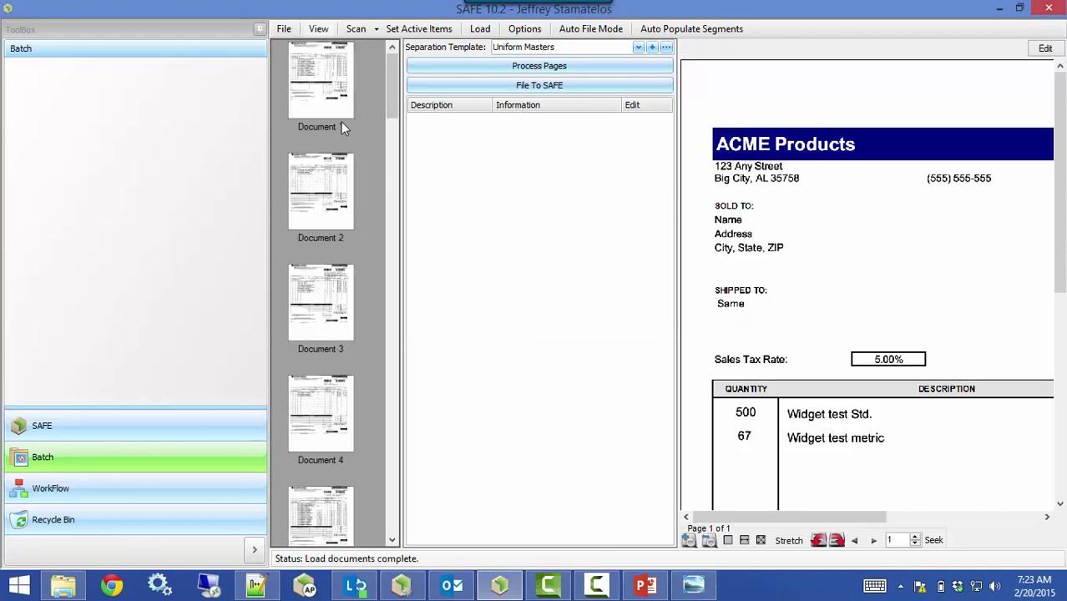
Preview the first split page, then process all pages with the Uniform Masters separation template
{"action": "left_click", "coordinate": [331, 97]}
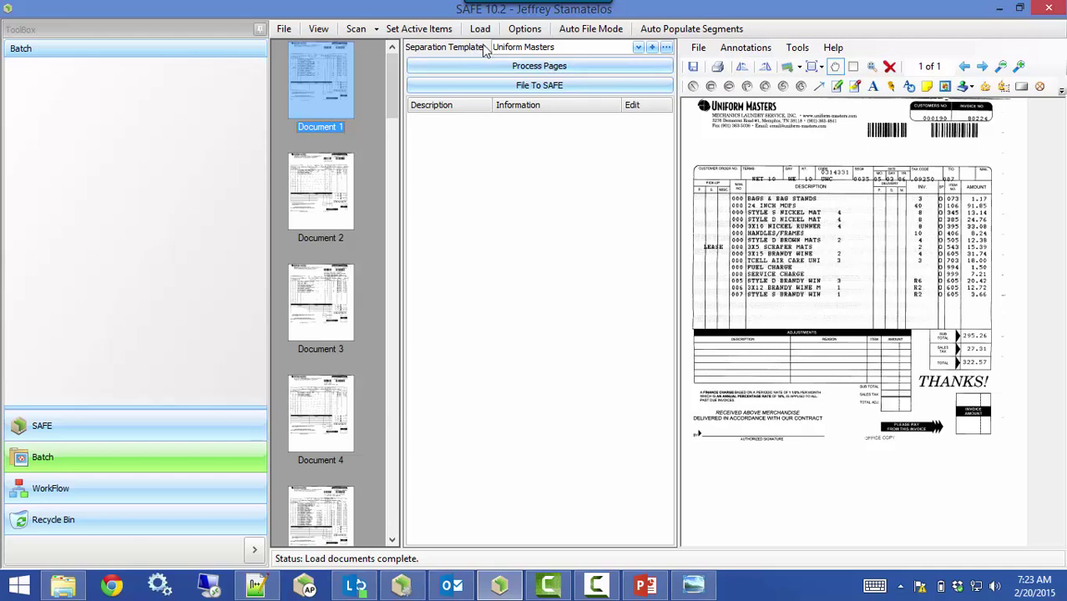
{"action": "left_click", "coordinate": [544, 49]}
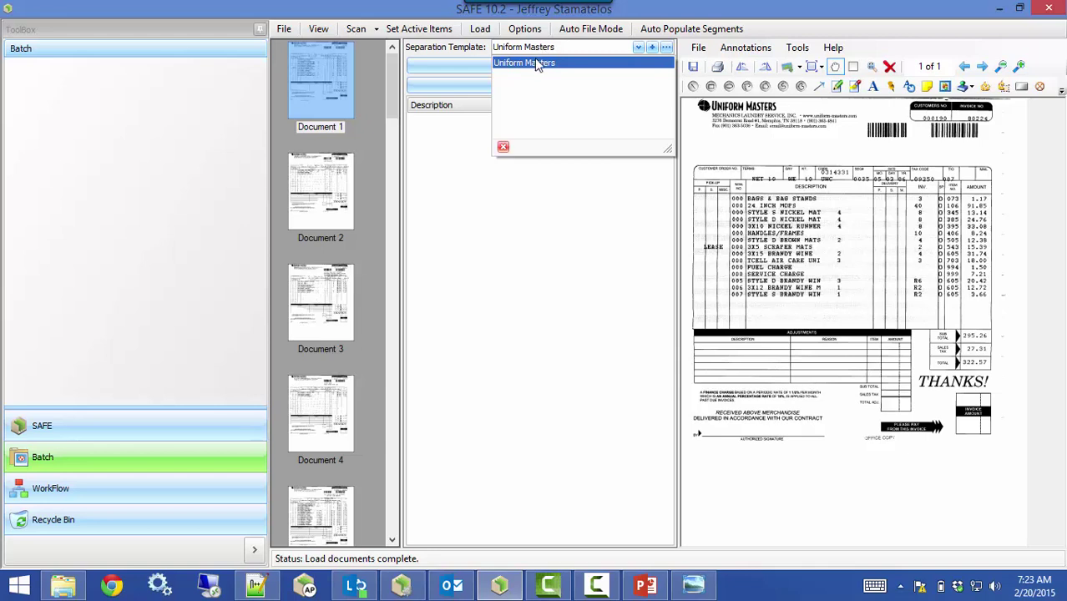
{"action": "left_click", "coordinate": [538, 64]}
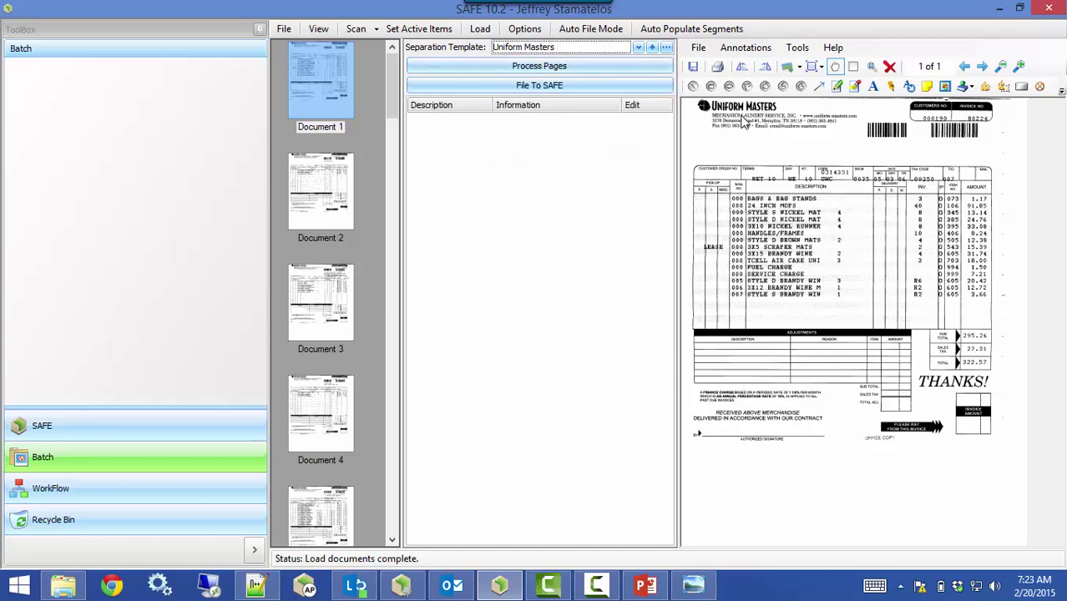
{"action": "left_click", "coordinate": [555, 70]}
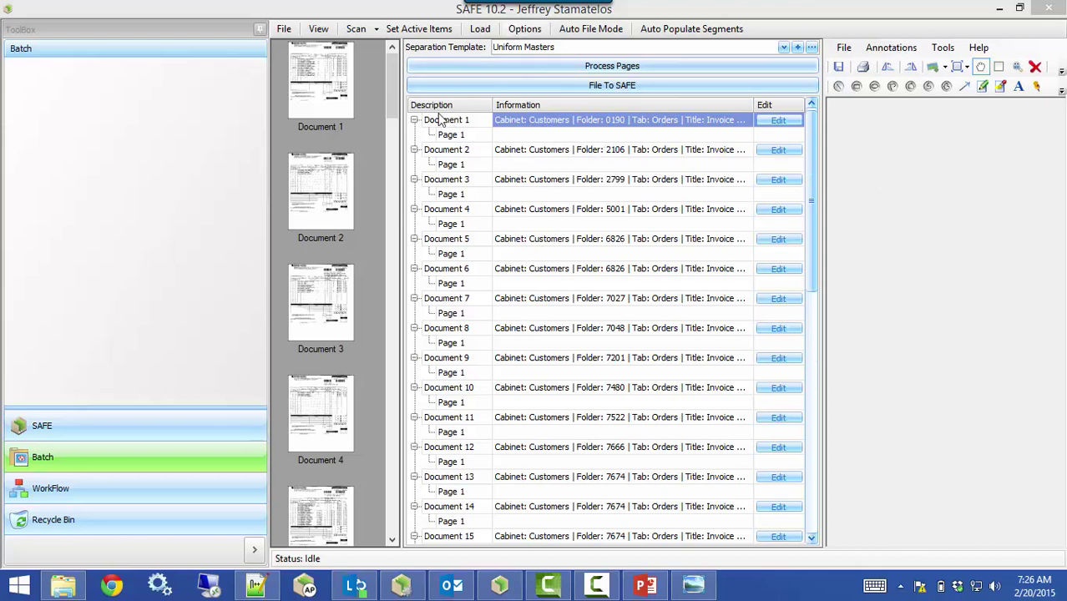
Check Document 1's preview, then file all processed documents to SAFE
{"action": "left_click", "coordinate": [337, 96]}
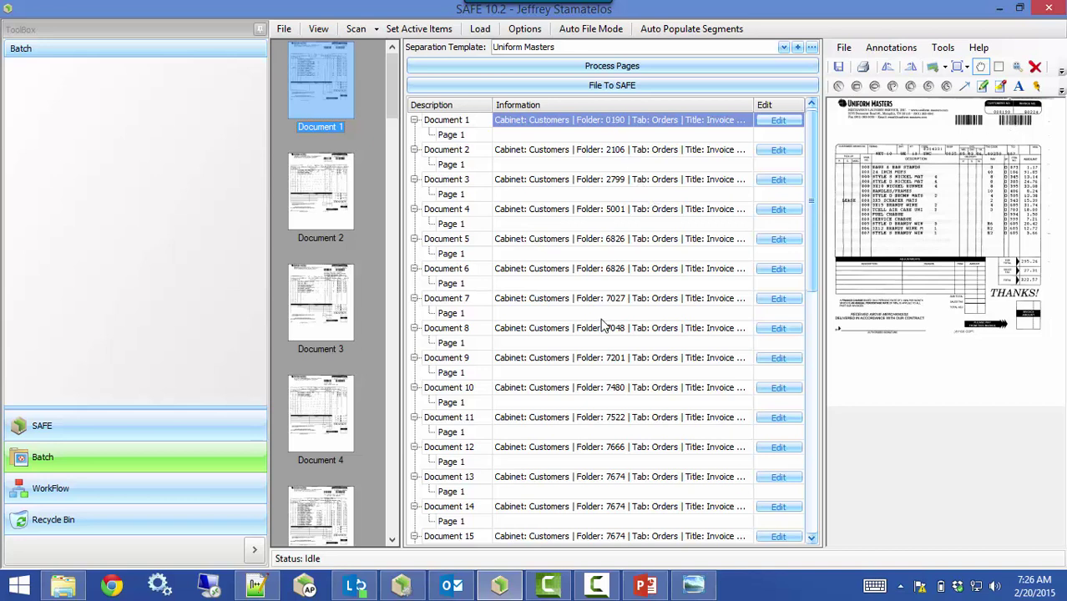
{"action": "left_click", "coordinate": [569, 85]}
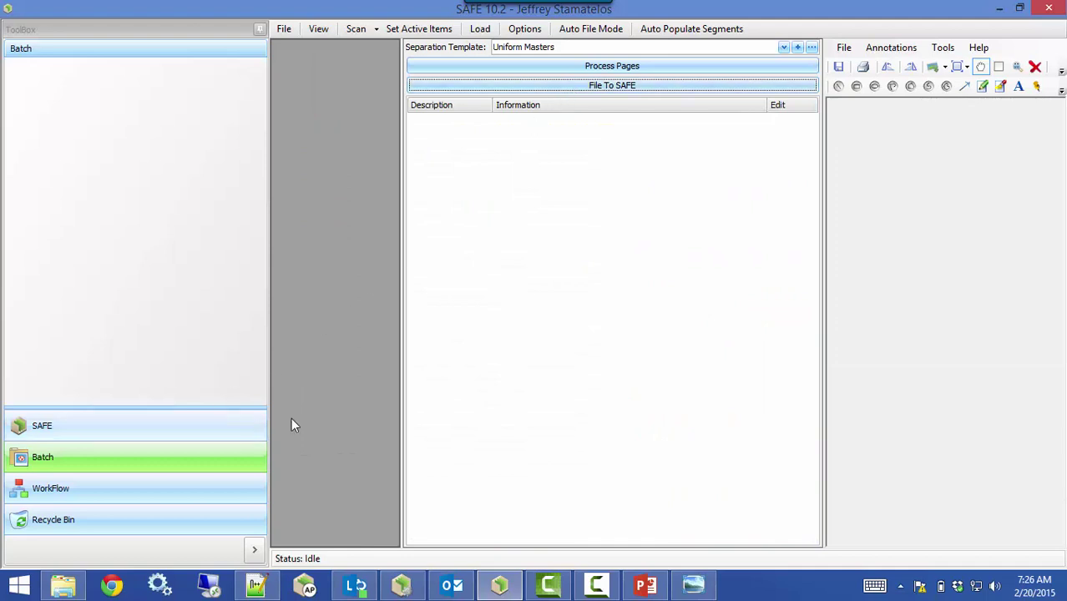
Refresh the Customers folders, verify folder 0190's Invoice # 080224, then go back
{"action": "left_click", "coordinate": [188, 435]}
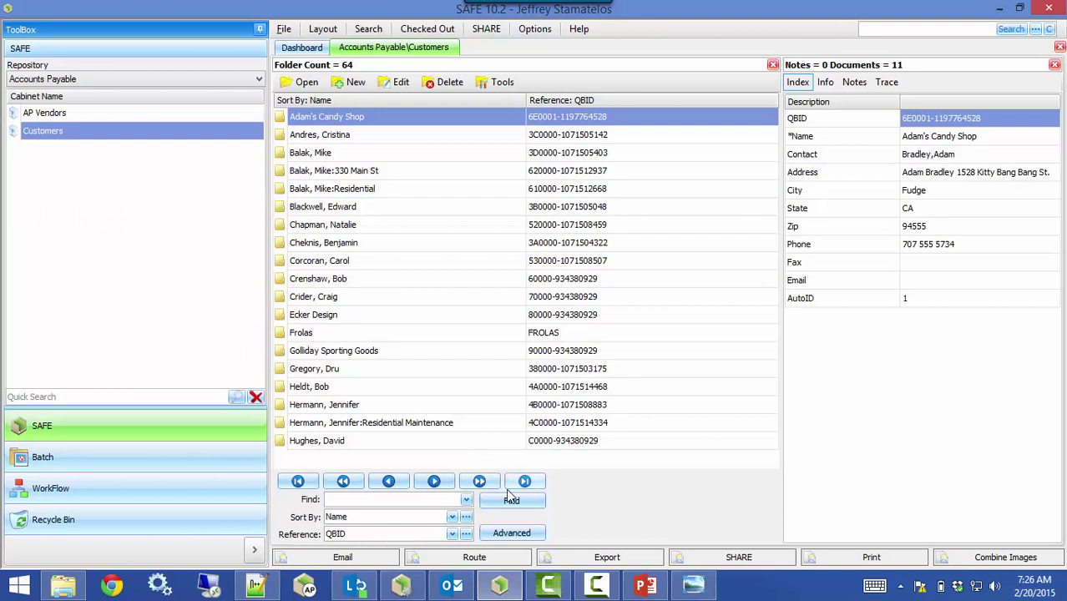
{"action": "left_click", "coordinate": [511, 501]}
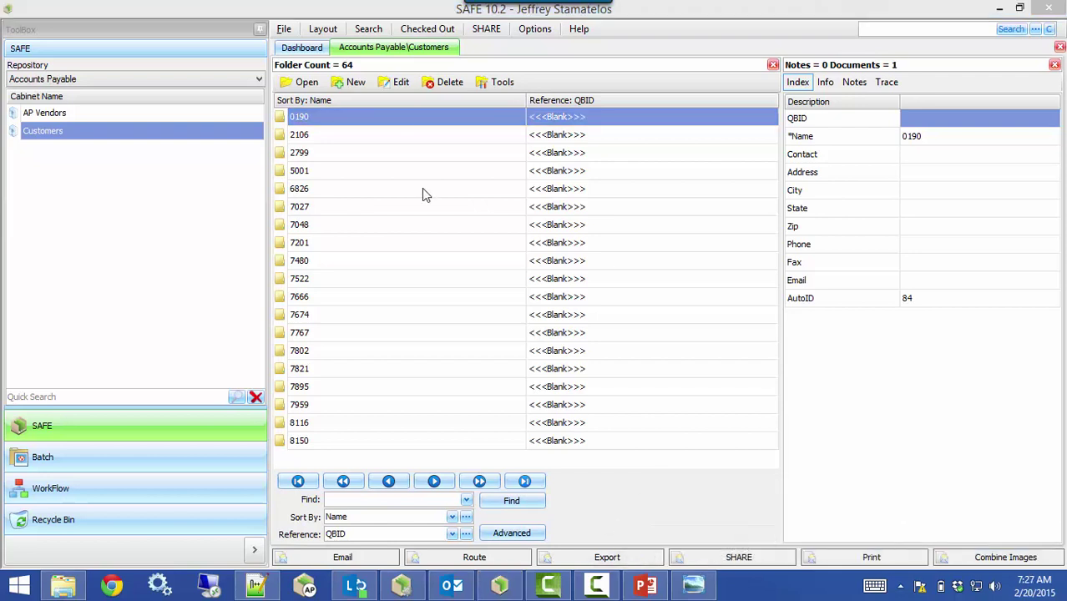
{"action": "double_click", "coordinate": [323, 117]}
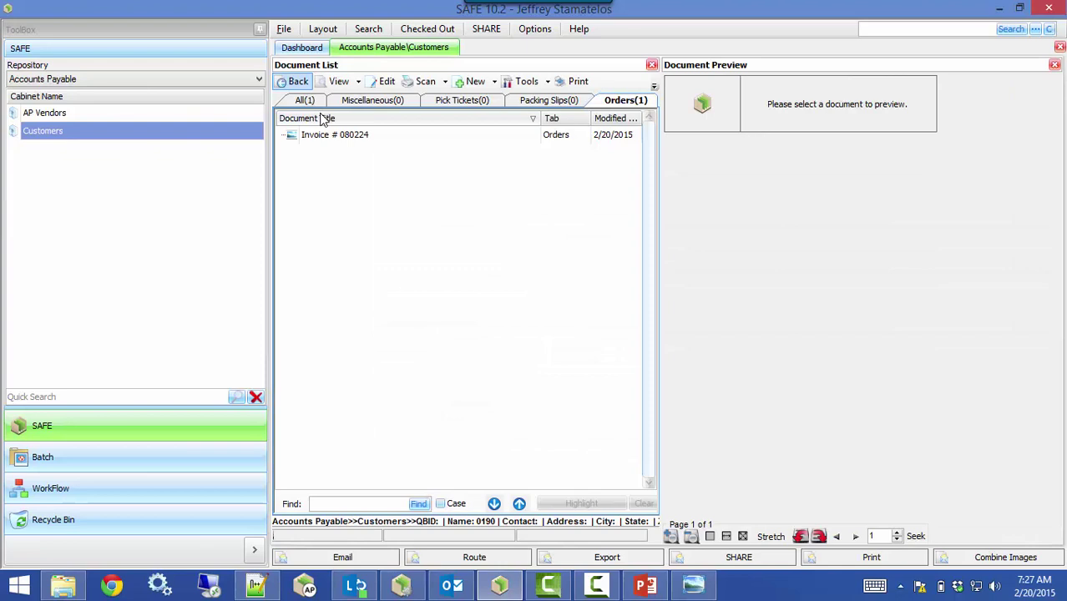
{"action": "left_click", "coordinate": [326, 137]}
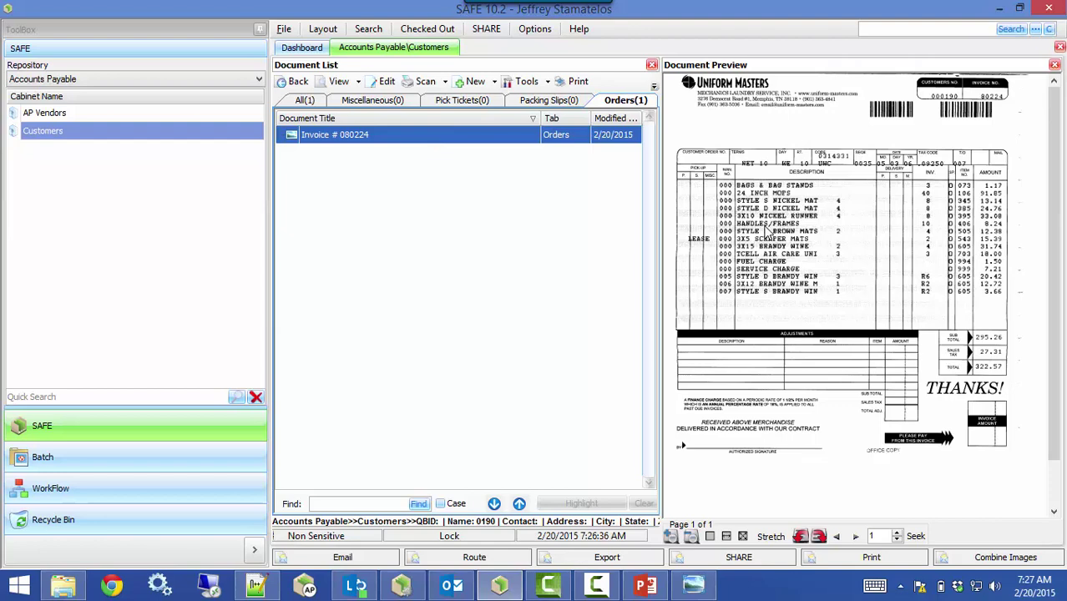
{"action": "left_click", "coordinate": [296, 81]}
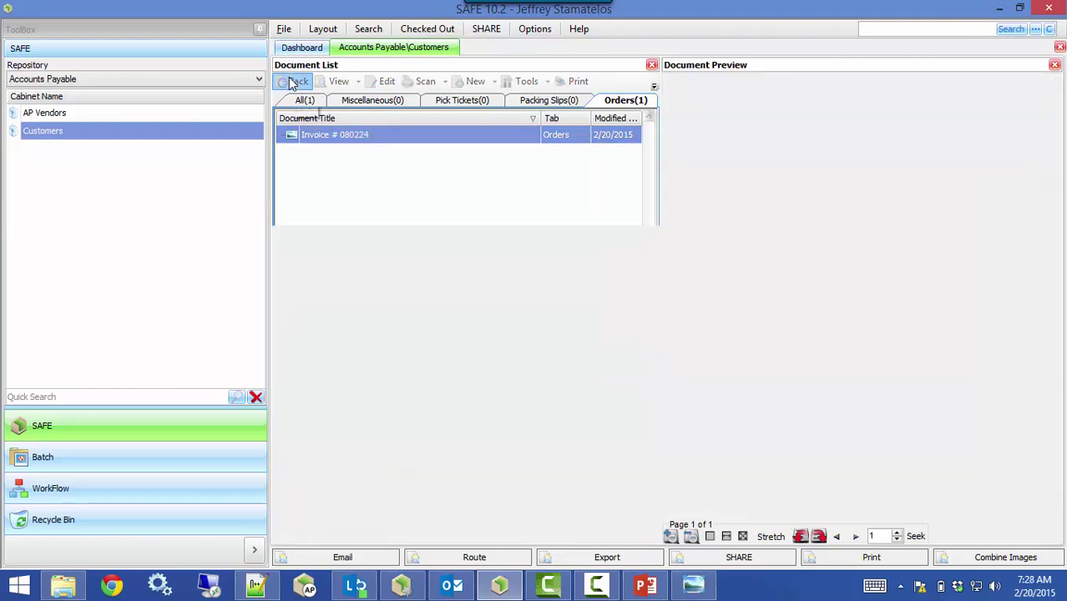
Return to the Batch module and briefly view the Load templates list
{"action": "left_click", "coordinate": [100, 455]}
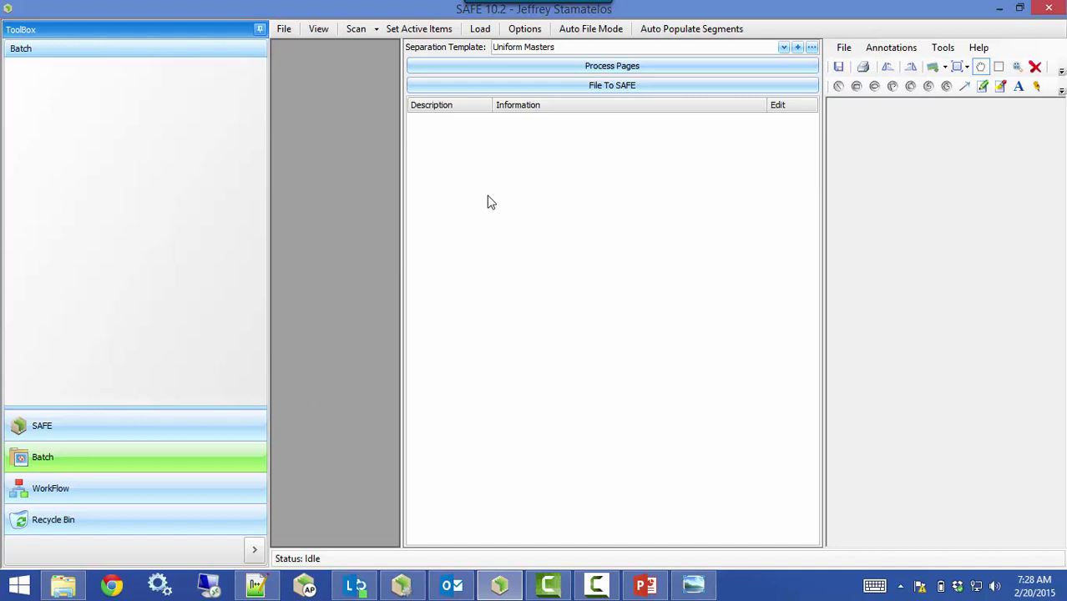
{"action": "left_click", "coordinate": [479, 29]}
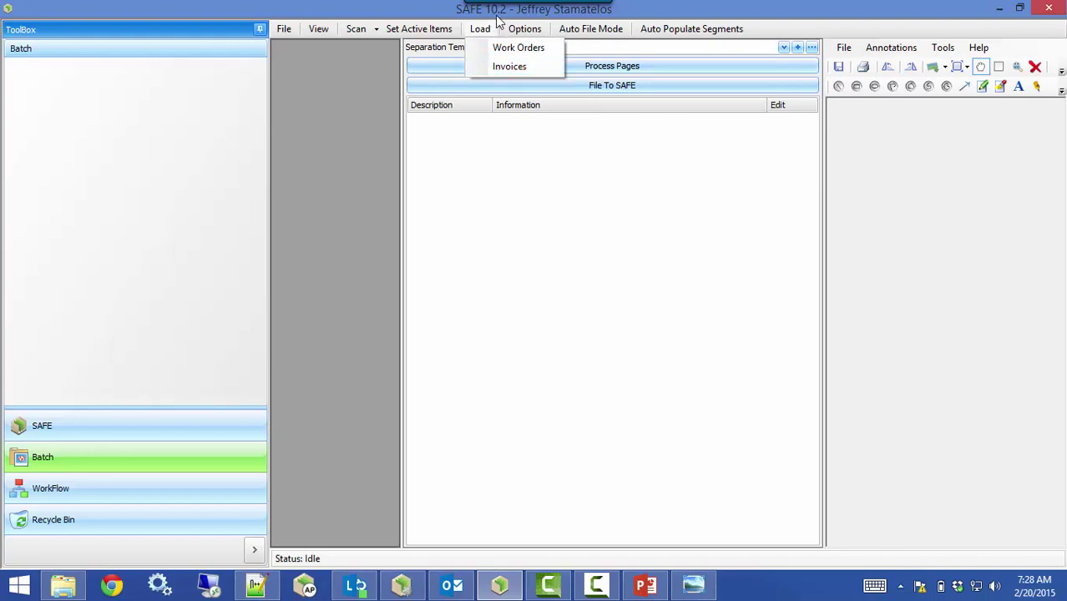
{"action": "left_click", "coordinate": [484, 30]}
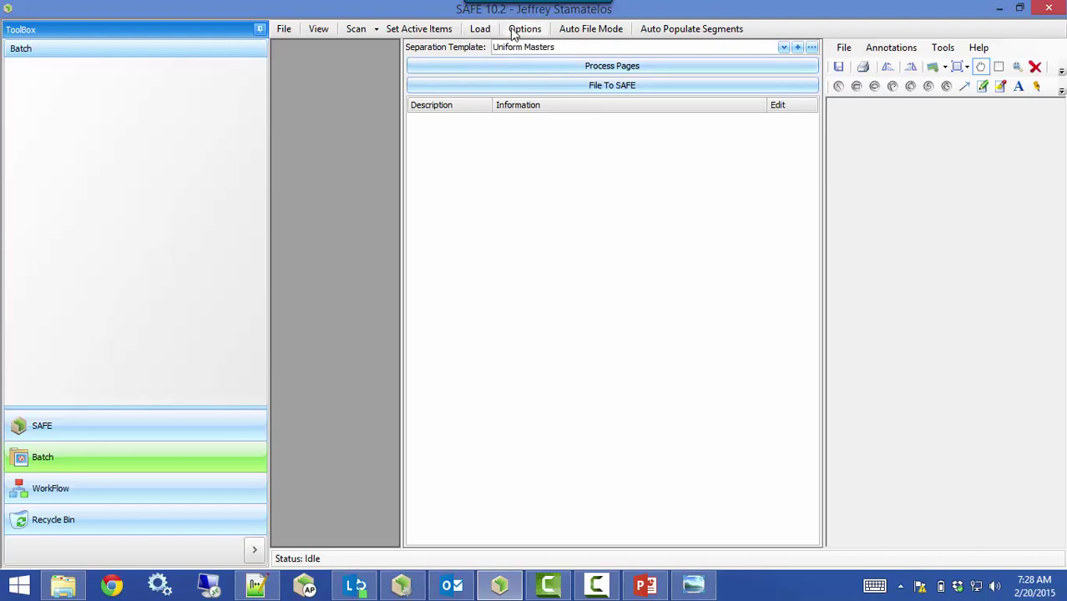
Edit the Invoices load template on the Load tab of Batch Options
{"action": "left_click", "coordinate": [512, 31]}
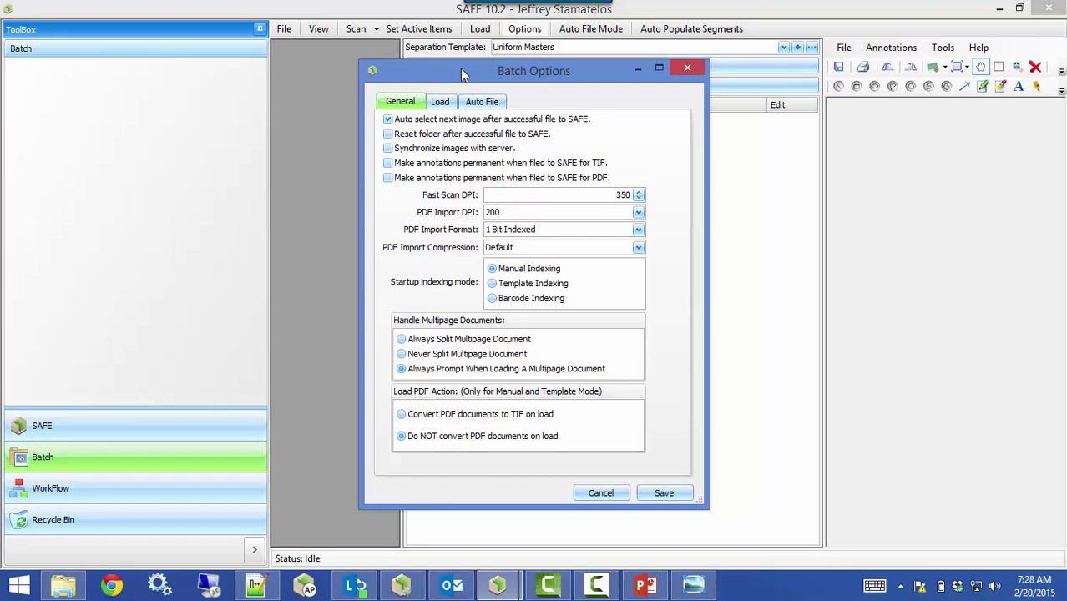
{"action": "left_click", "coordinate": [445, 101]}
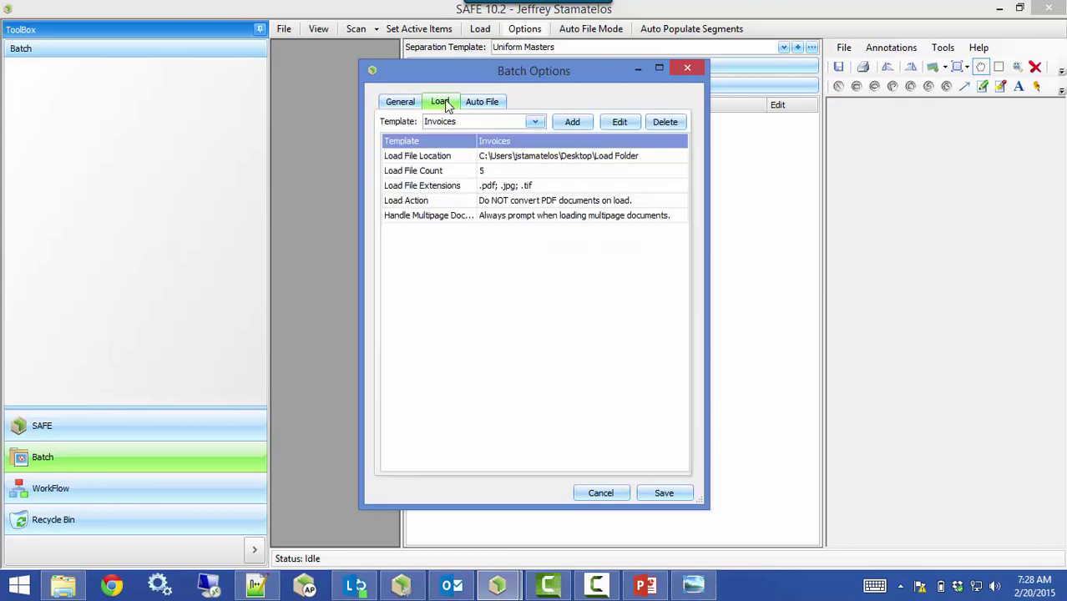
{"action": "left_click", "coordinate": [433, 146]}
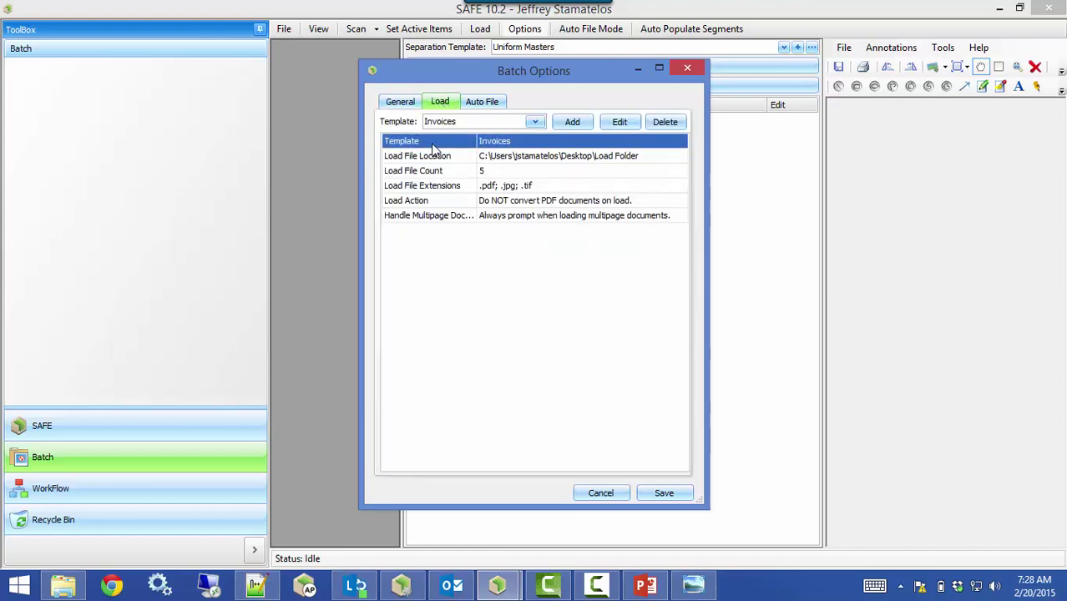
{"action": "left_click", "coordinate": [609, 127]}
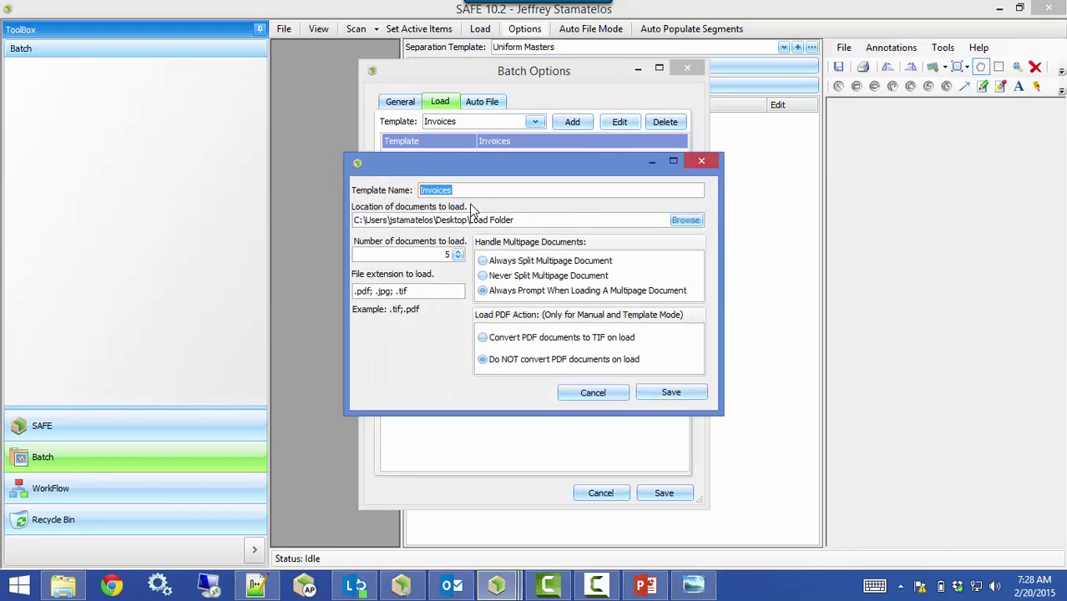
Save the Invoices load template with up to 5 documents of .pdf, .jpg or .tif type
{"action": "left_click", "coordinate": [467, 190]}
{"action": "left_click", "coordinate": [388, 254]}
{"action": "left_click", "coordinate": [428, 290]}
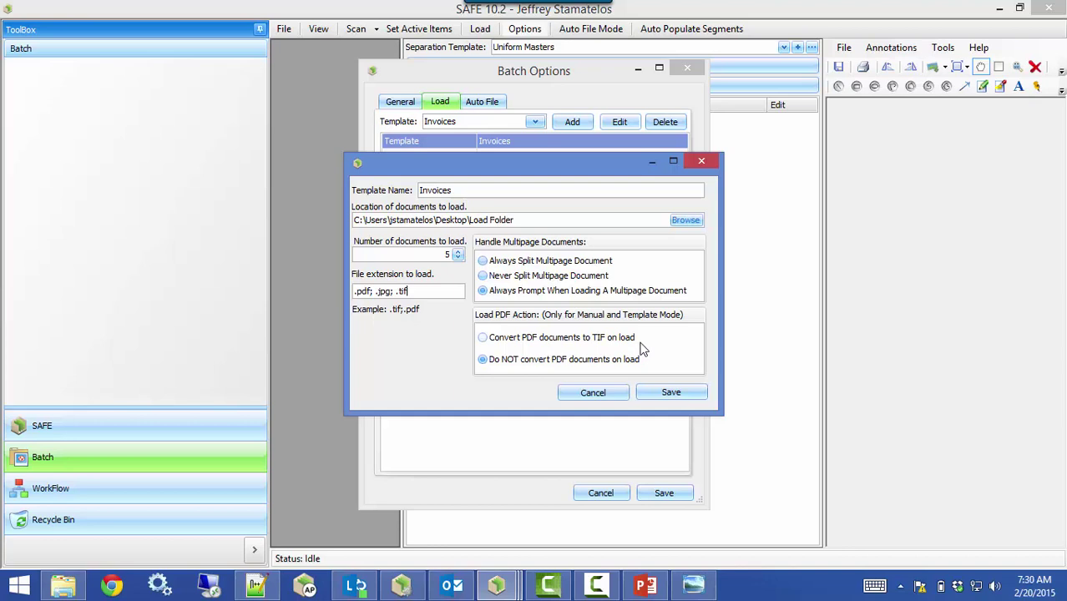
{"action": "left_click", "coordinate": [671, 393]}
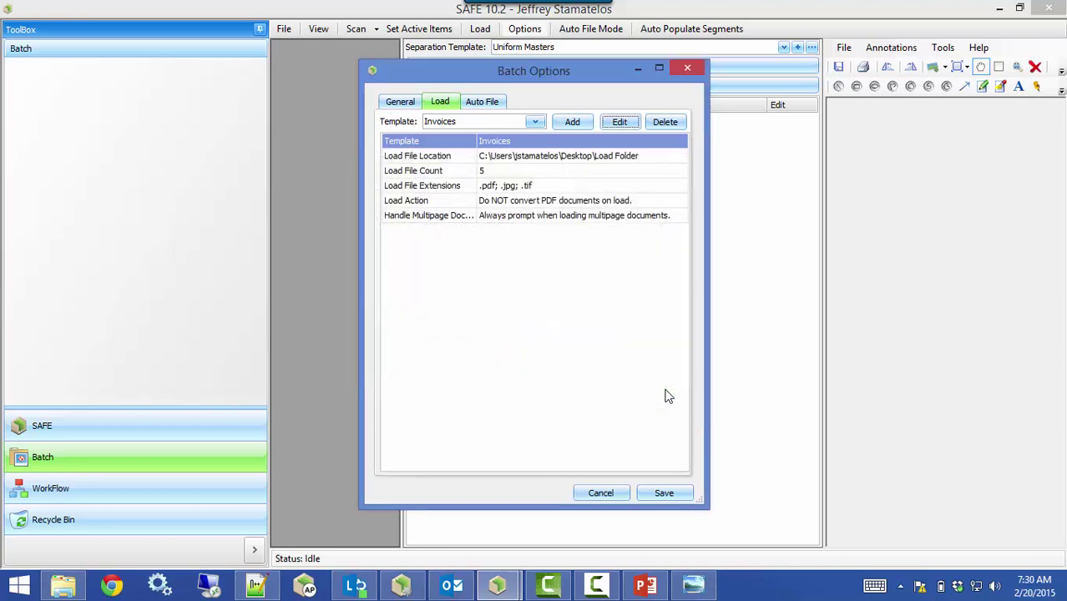
Save the batch options and copy Barcode with DB Lookup Sample Docs.TIF from the Desktop
{"action": "left_click", "coordinate": [652, 493]}
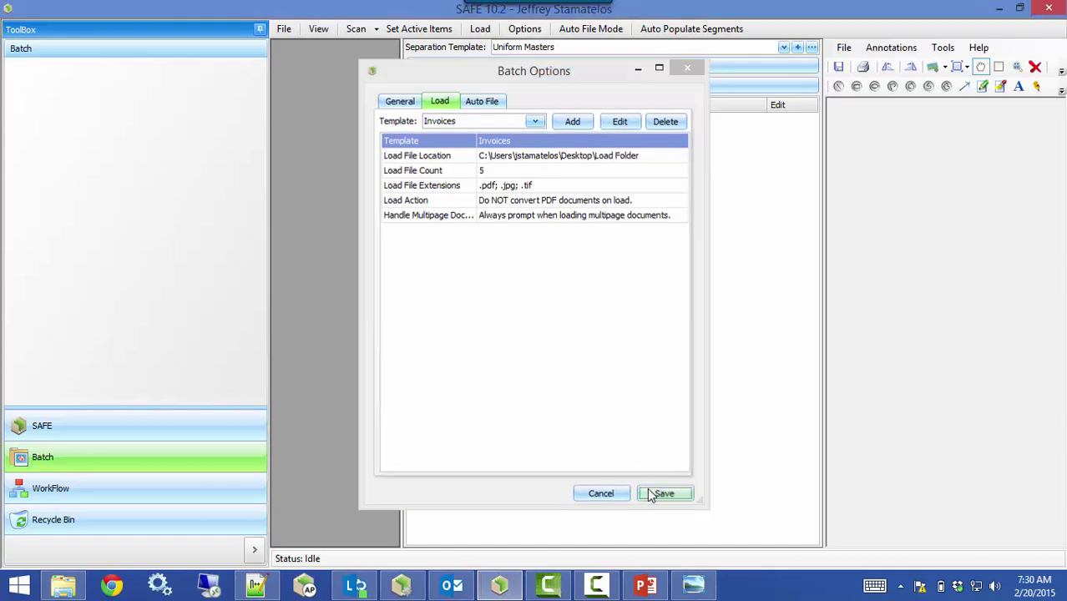
{"action": "left_click", "coordinate": [65, 589]}
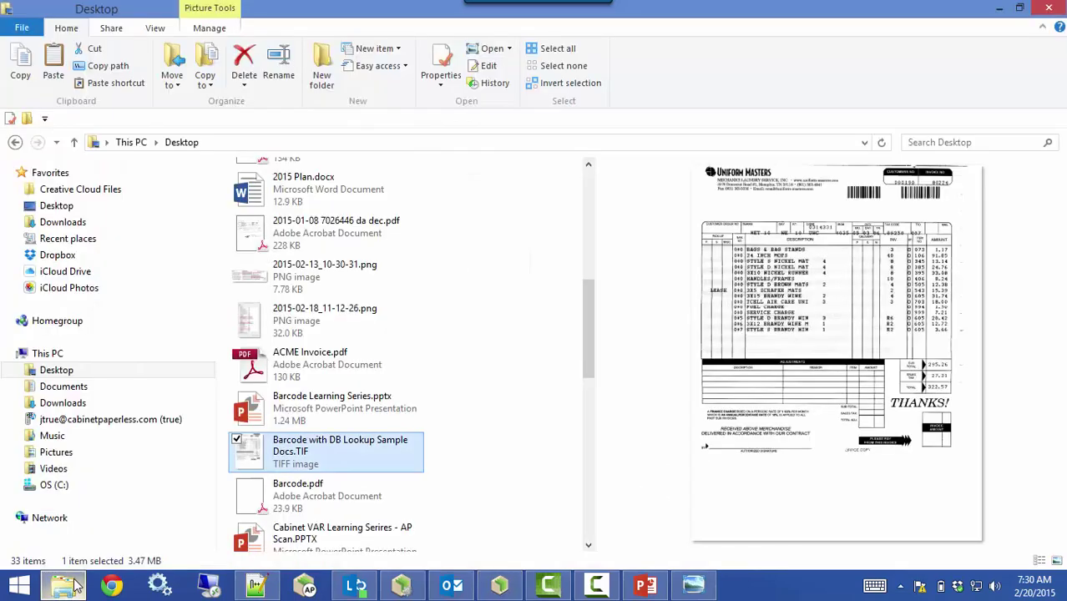
{"action": "right_click", "coordinate": [266, 451]}
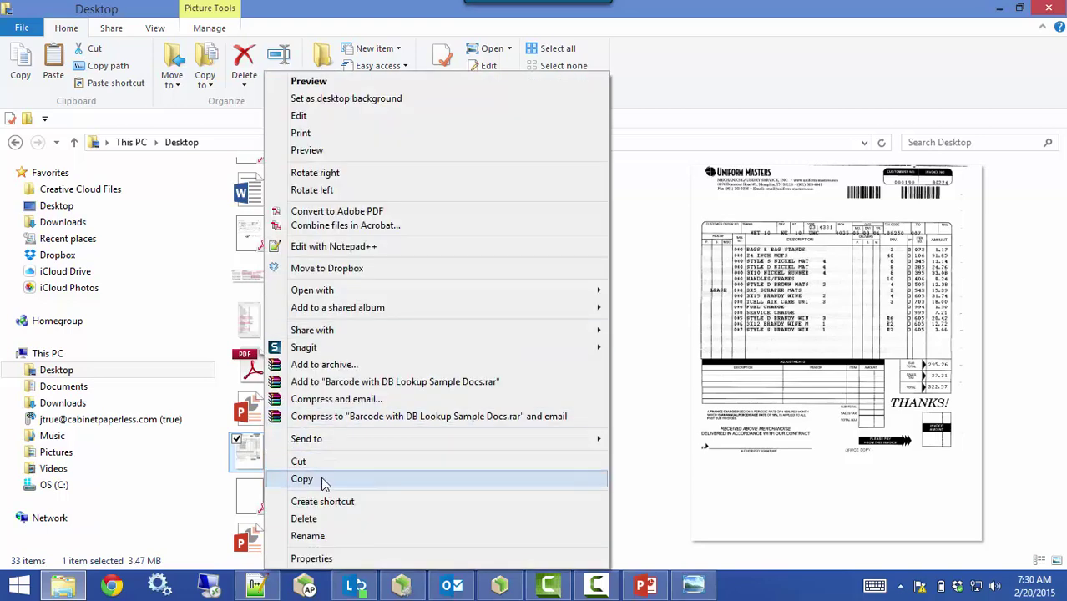
{"action": "left_click", "coordinate": [322, 481]}
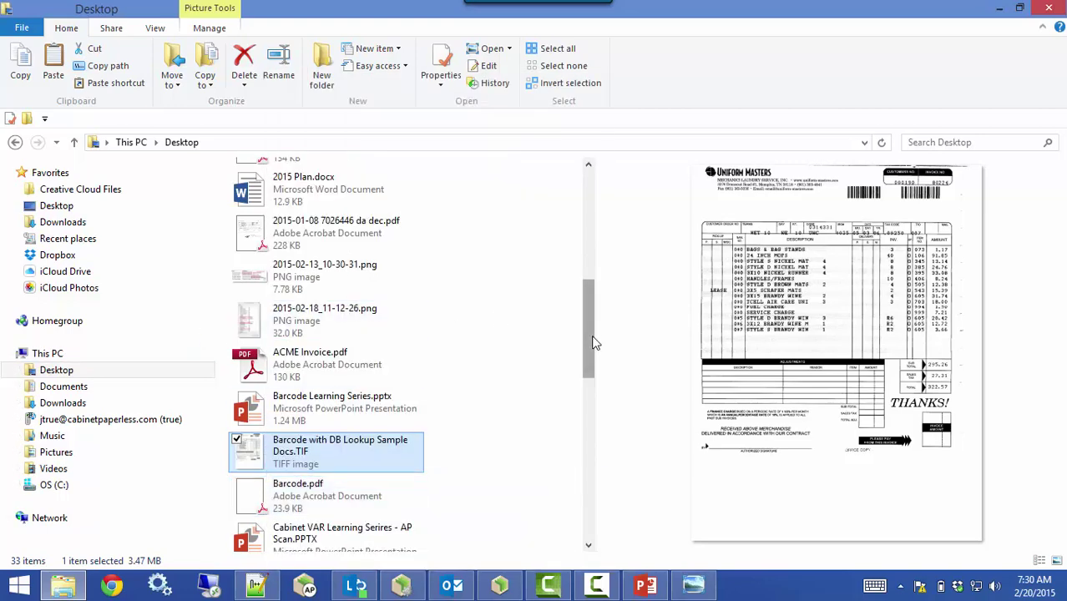
Paste the TIF into the empty Load Folder and return to Cabinet SAFE
{"action": "scroll", "coordinate": [593, 334], "scroll_direction": "up", "scroll_amount": 2}
{"action": "scroll", "coordinate": [598, 251], "scroll_direction": "up", "scroll_amount": 6}
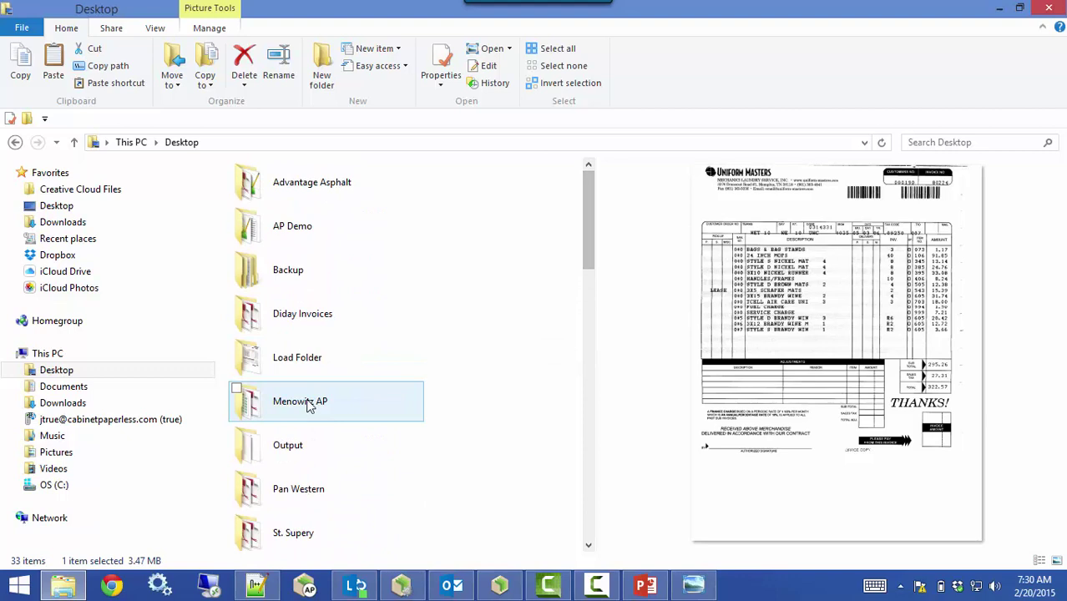
{"action": "double_click", "coordinate": [309, 377]}
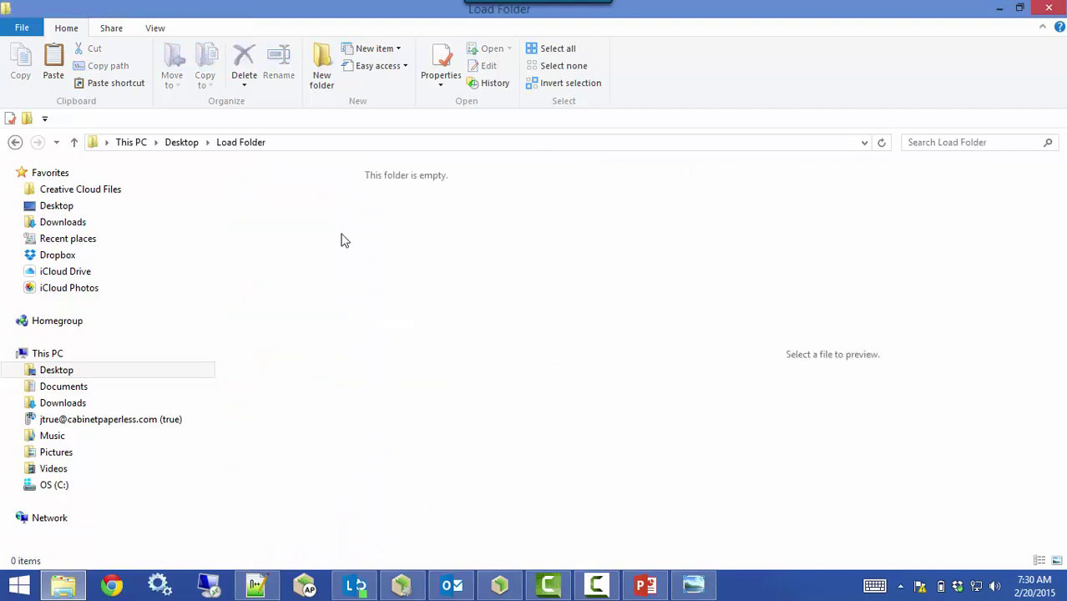
{"action": "right_click", "coordinate": [342, 235]}
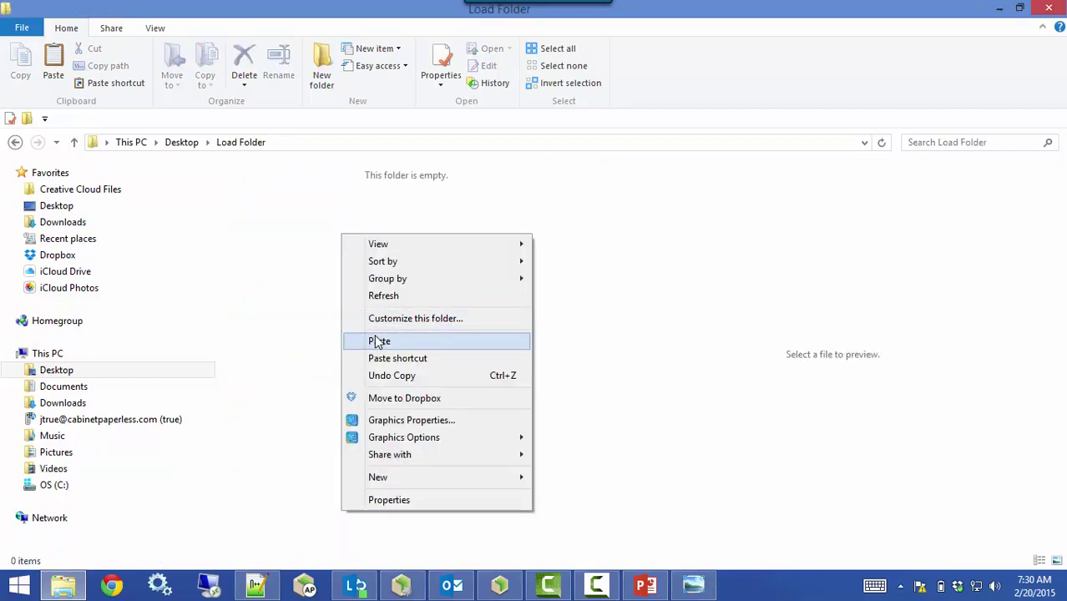
{"action": "left_click", "coordinate": [378, 342]}
{"action": "left_click", "coordinate": [374, 340]}
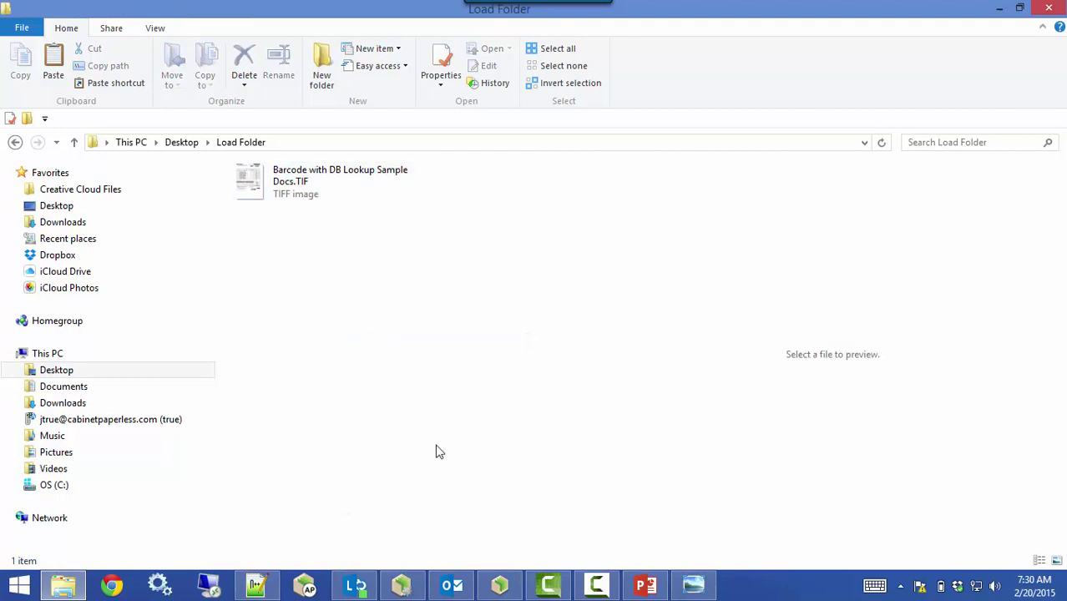
{"action": "left_click", "coordinate": [500, 587]}
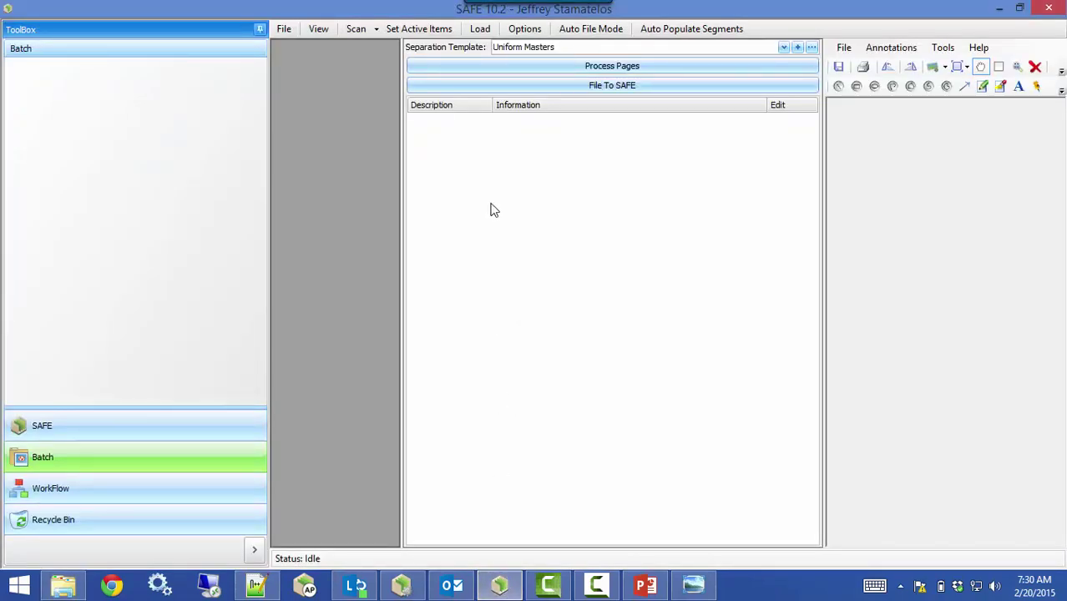
Load the TIF with the Invoices template, splitting it into 34 single-page documents
{"action": "left_click", "coordinate": [480, 30]}
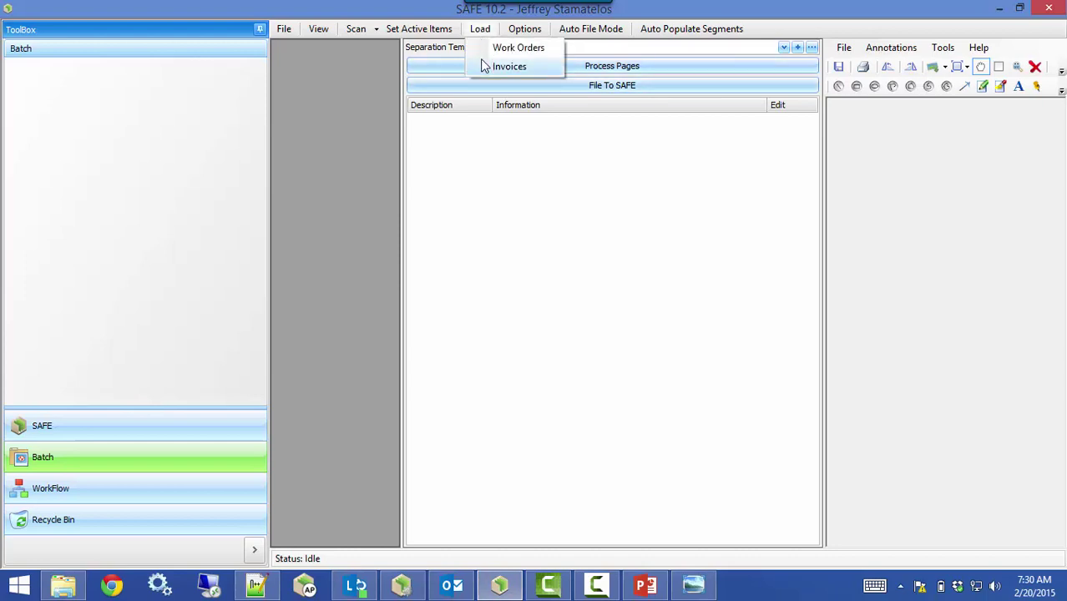
{"action": "left_click", "coordinate": [508, 66]}
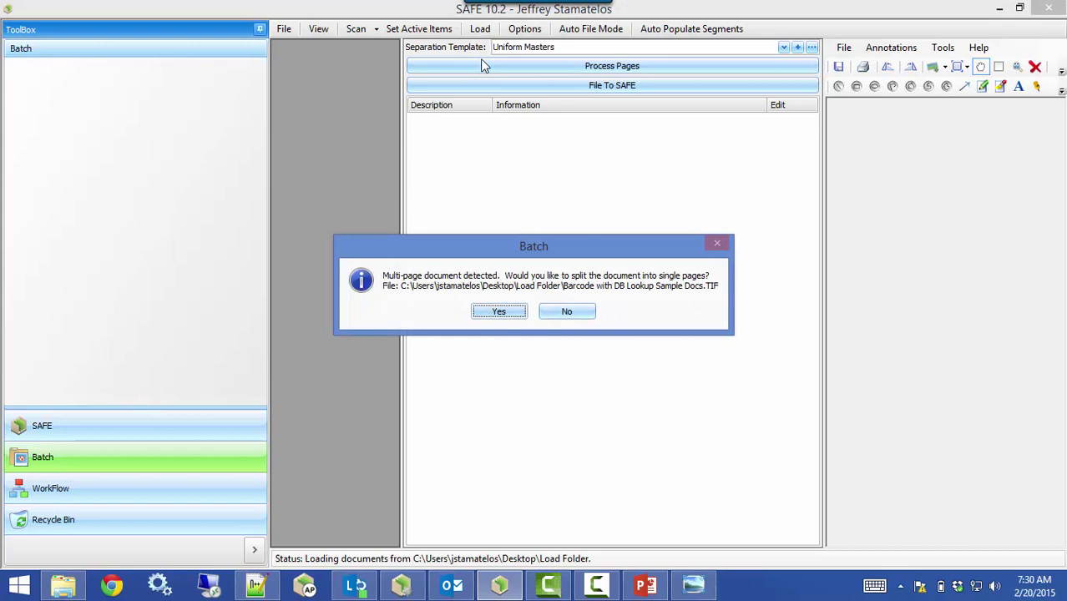
{"action": "left_click", "coordinate": [501, 311]}
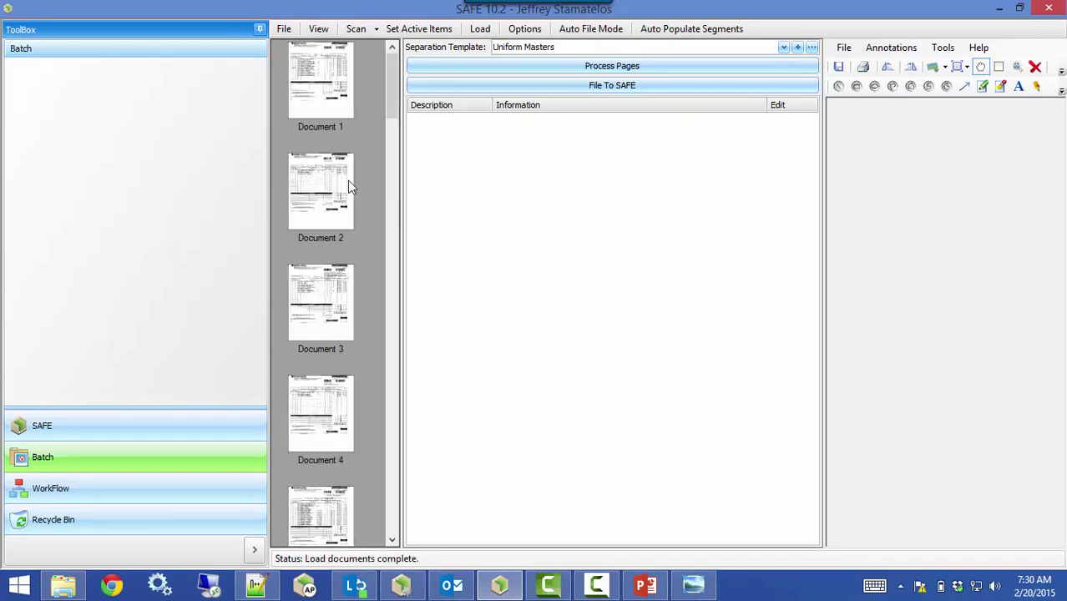
Preview Document 1, choose the Uniform Masters separation template and open its settings
{"action": "left_click", "coordinate": [334, 102]}
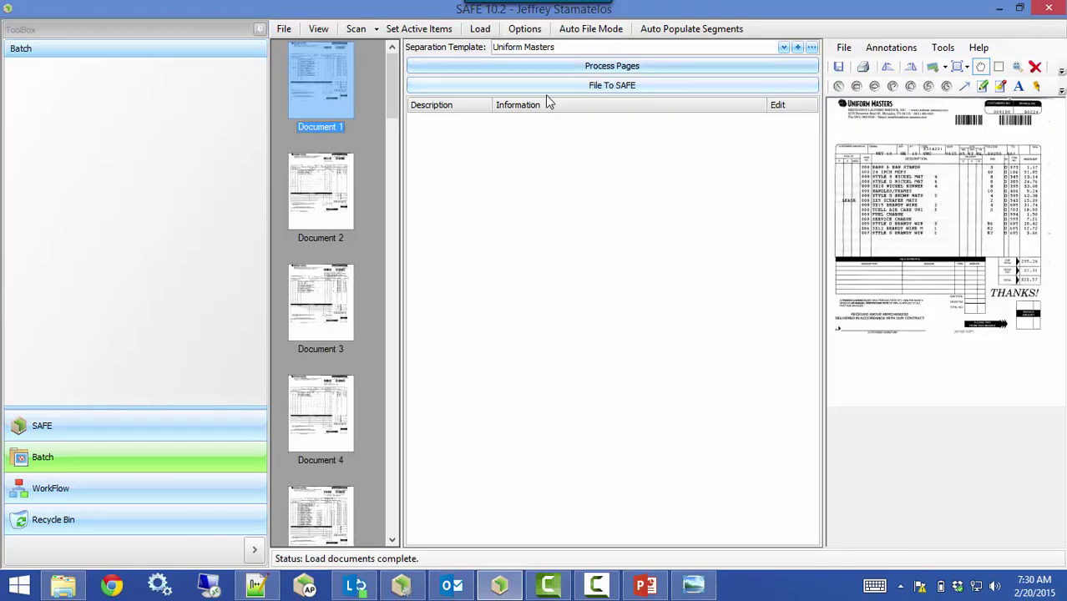
{"action": "left_click", "coordinate": [782, 49]}
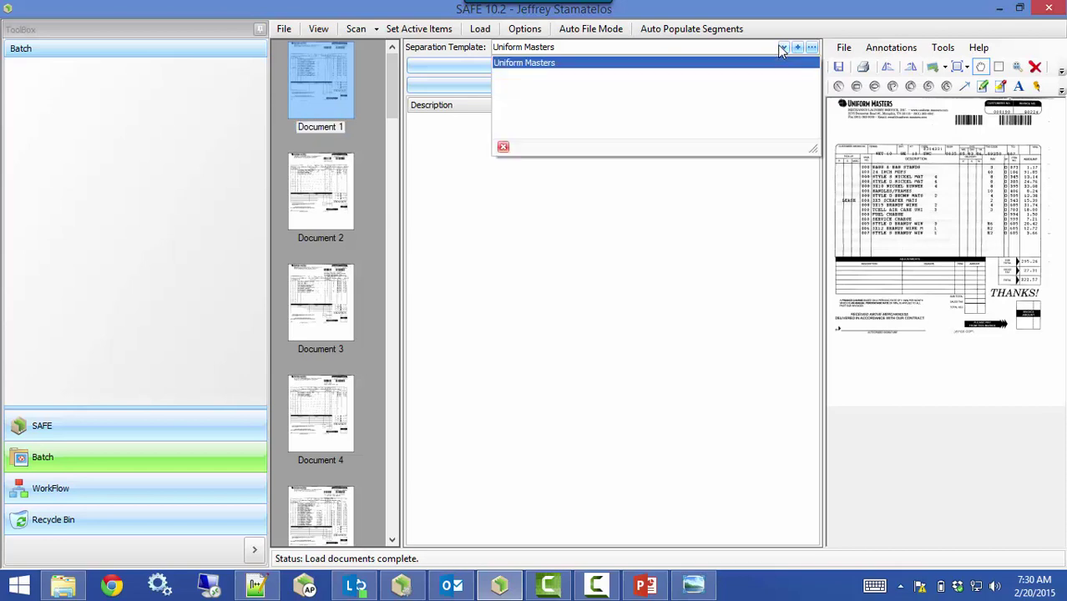
{"action": "left_click", "coordinate": [773, 56]}
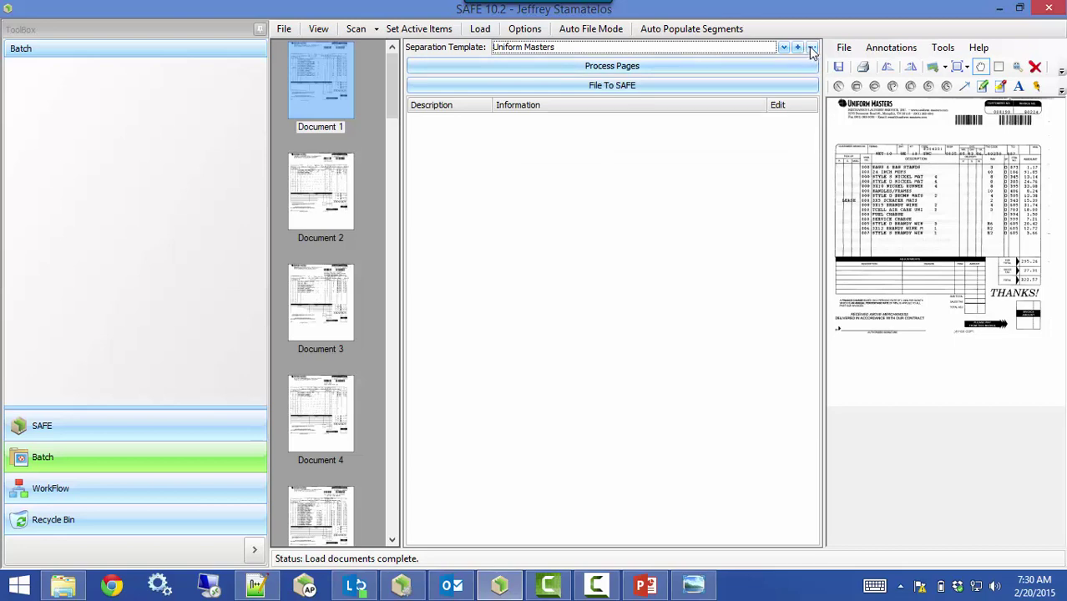
{"action": "left_click", "coordinate": [812, 49]}
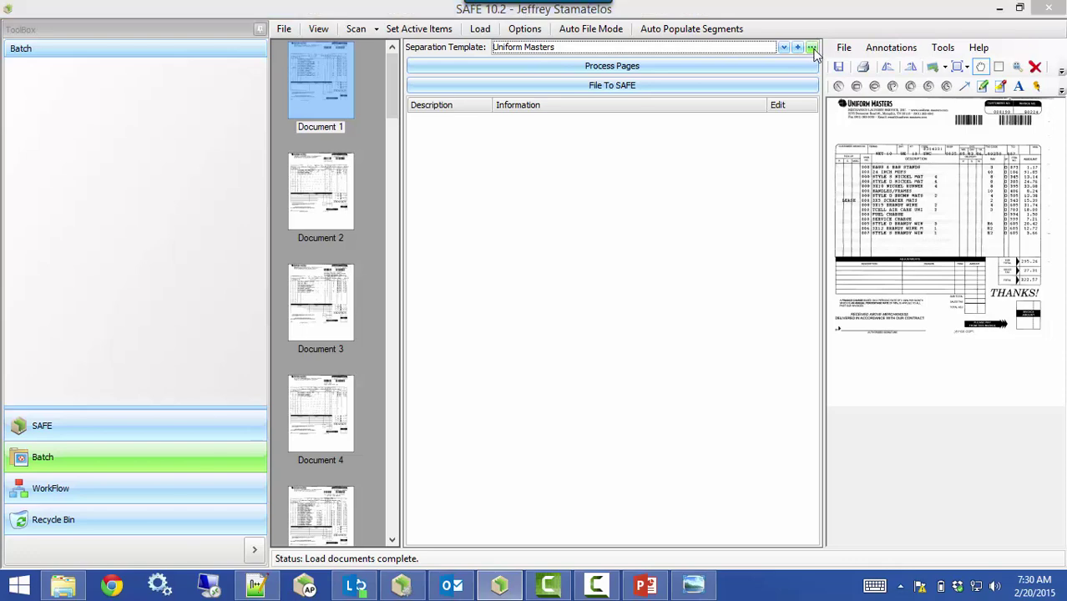
{"action": "left_click", "coordinate": [541, 89]}
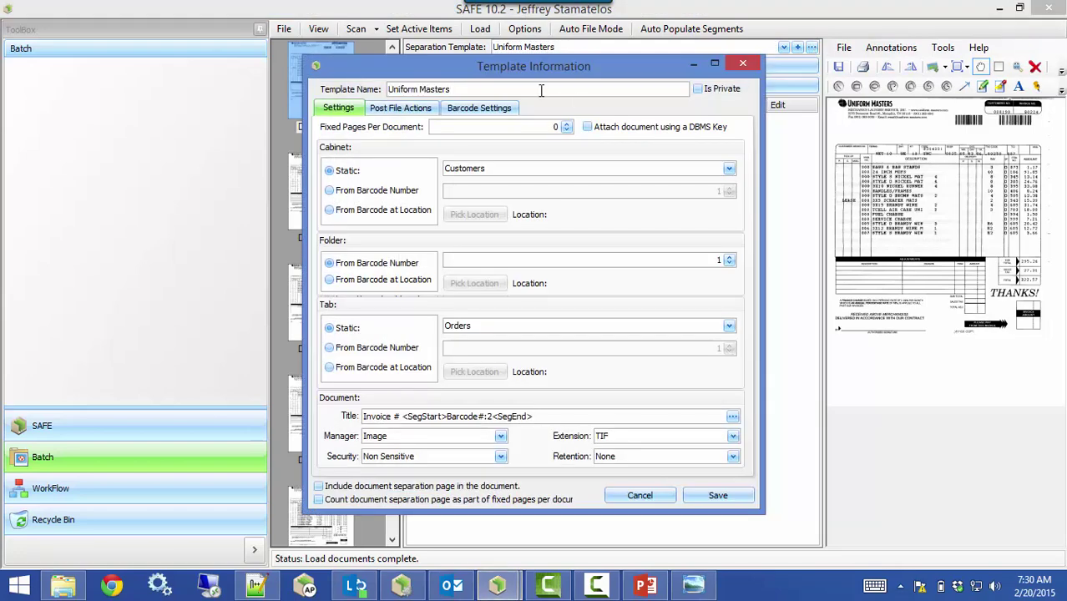
{"action": "left_click_drag", "start_coordinate": [521, 60], "coordinate": [536, 64]}
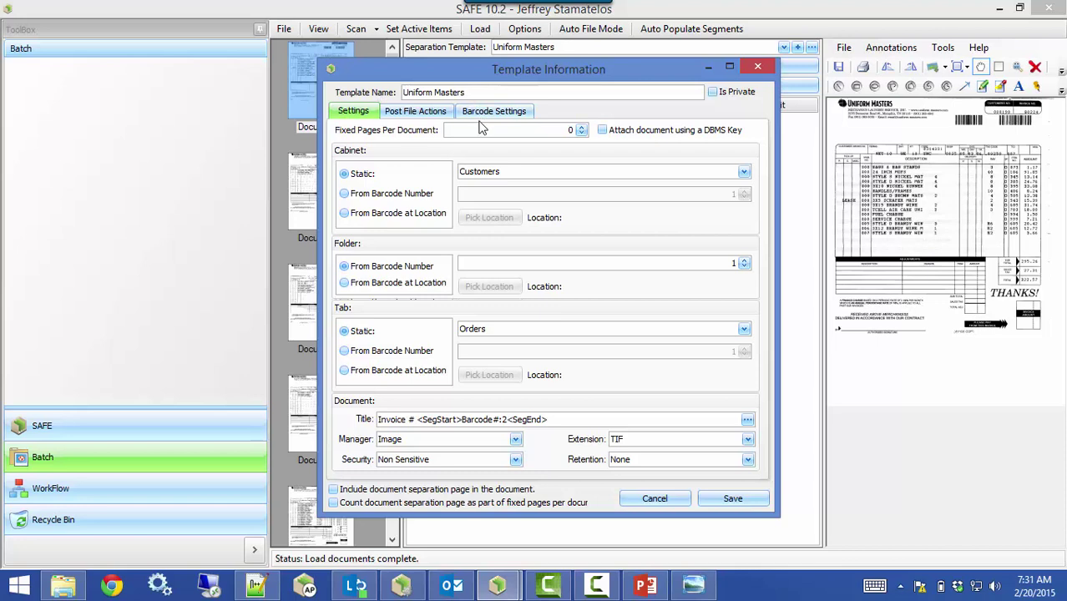
{"action": "left_click", "coordinate": [482, 127]}
{"action": "left_click", "coordinate": [386, 199]}
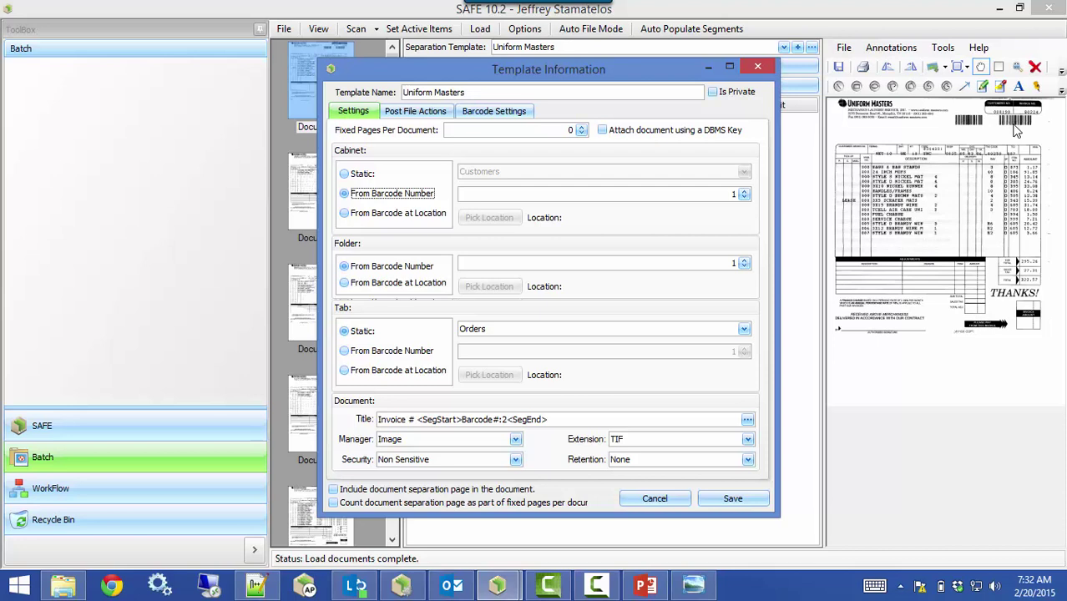
{"action": "left_click", "coordinate": [359, 177]}
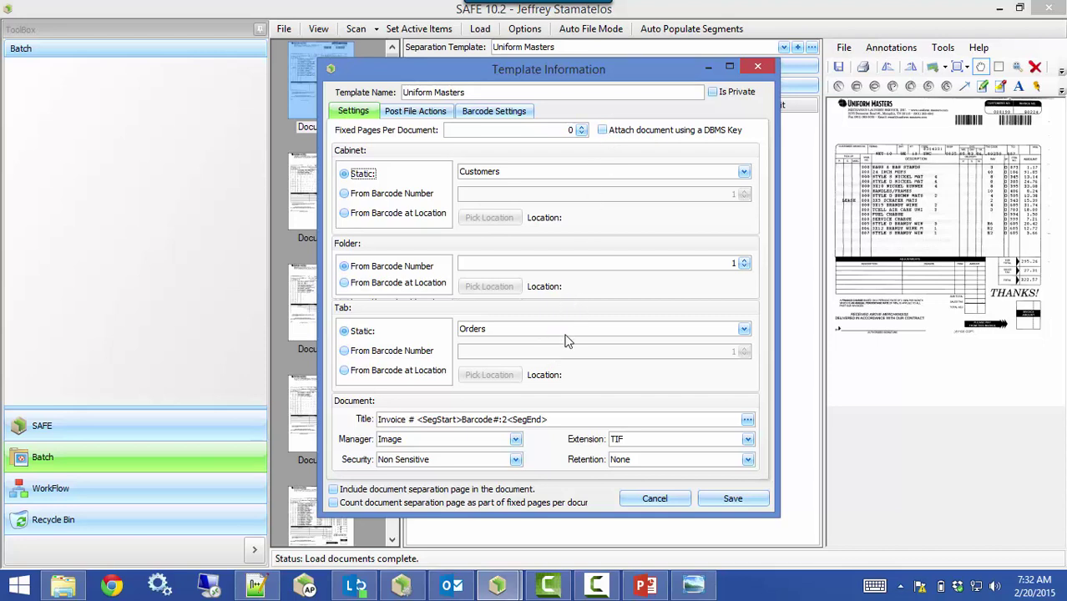
Delete the Barcode#:2 placeholder from the template title, leaving 'Invoice #'
{"action": "left_click", "coordinate": [566, 419]}
{"action": "left_click_drag", "start_coordinate": [554, 421], "coordinate": [418, 422]}
{"action": "key", "text": "BackSpace"}
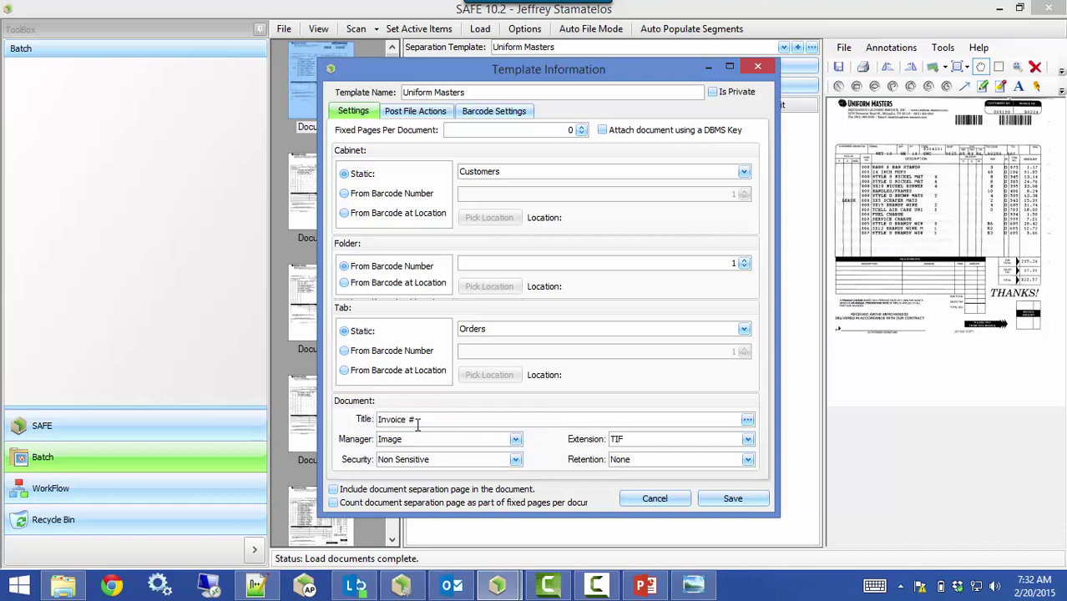
{"action": "key", "text": "BackSpace"}
{"action": "left_click", "coordinate": [748, 421]}
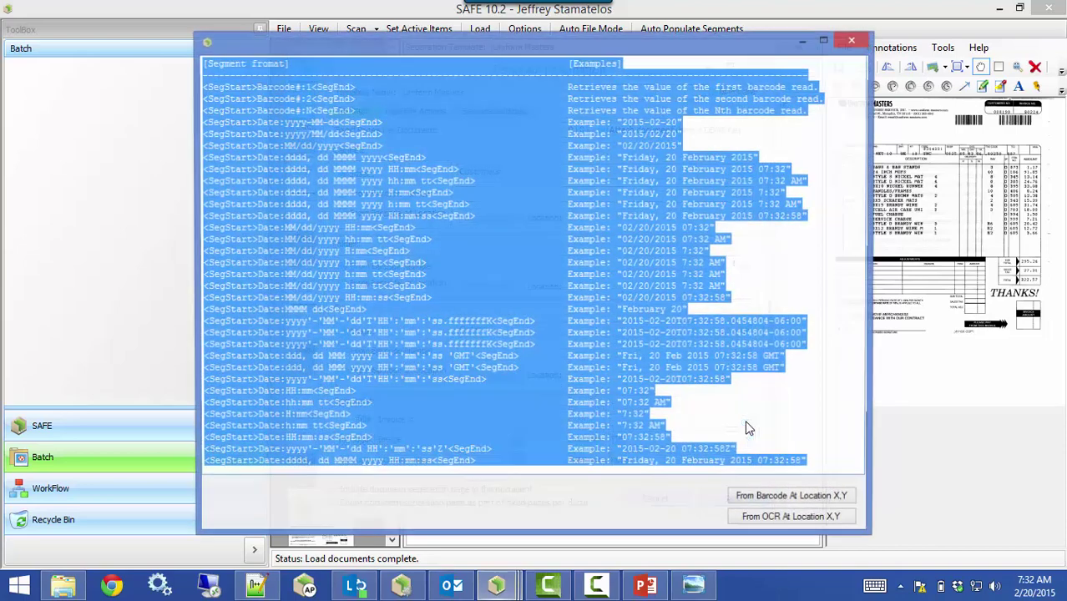
{"action": "left_click", "coordinate": [362, 102]}
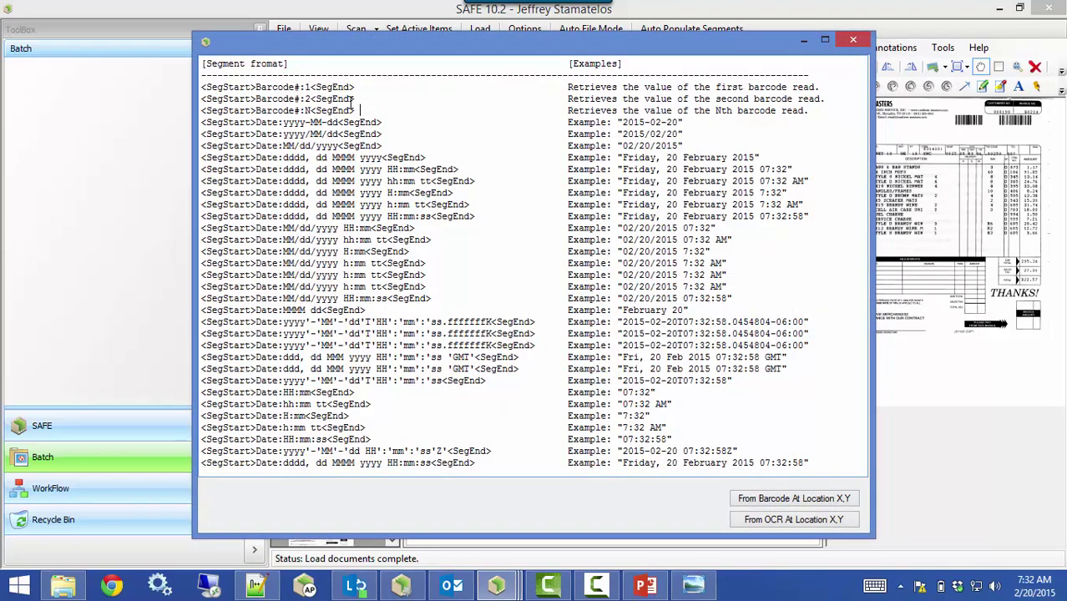
{"action": "left_click_drag", "start_coordinate": [361, 100], "coordinate": [200, 102]}
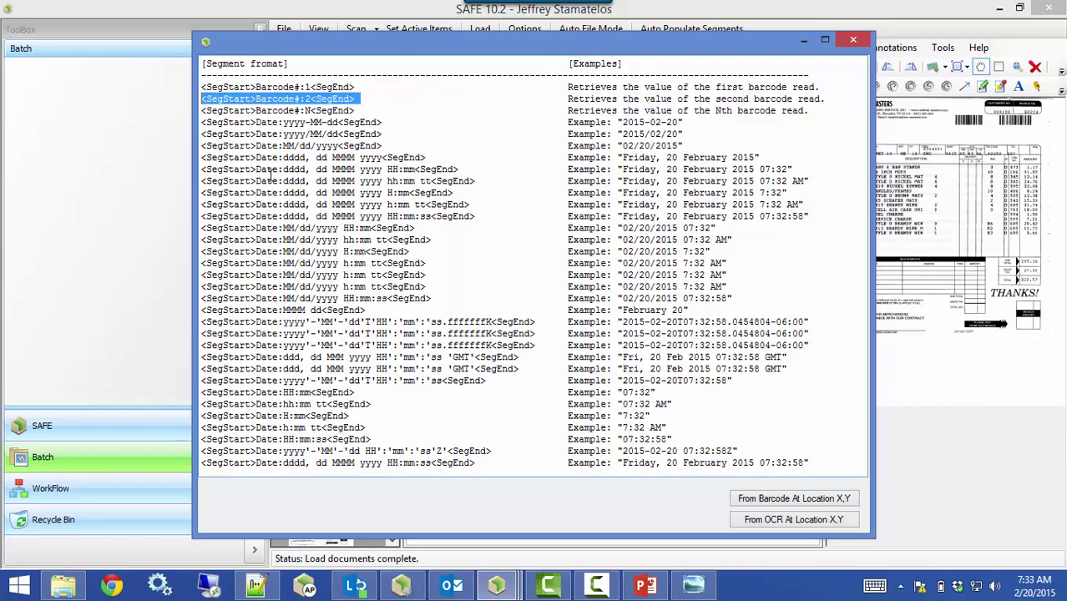
{"action": "right_click", "coordinate": [257, 99]}
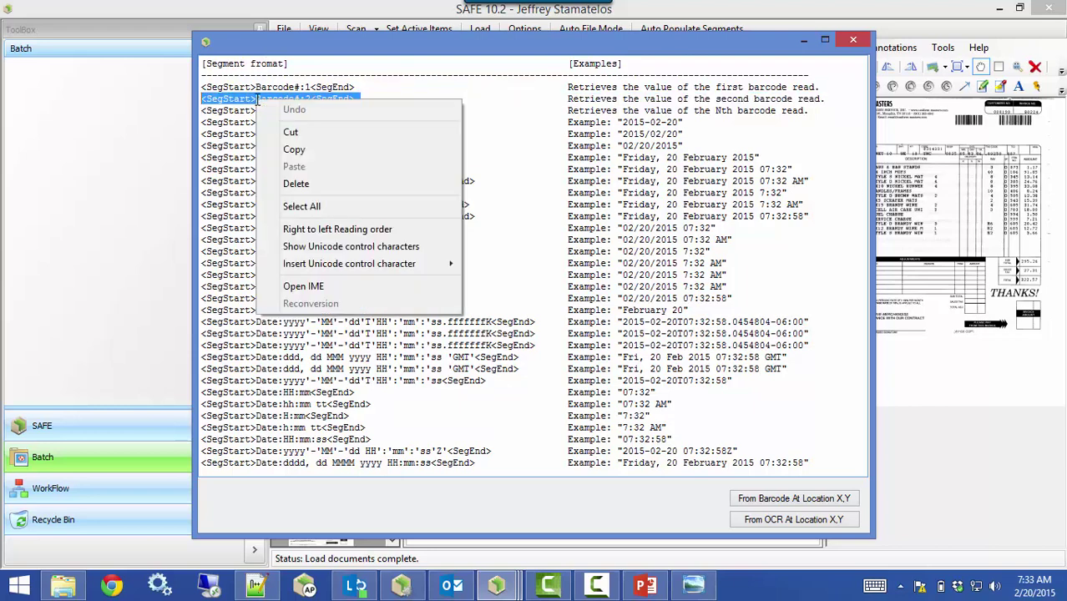
{"action": "left_click", "coordinate": [300, 147]}
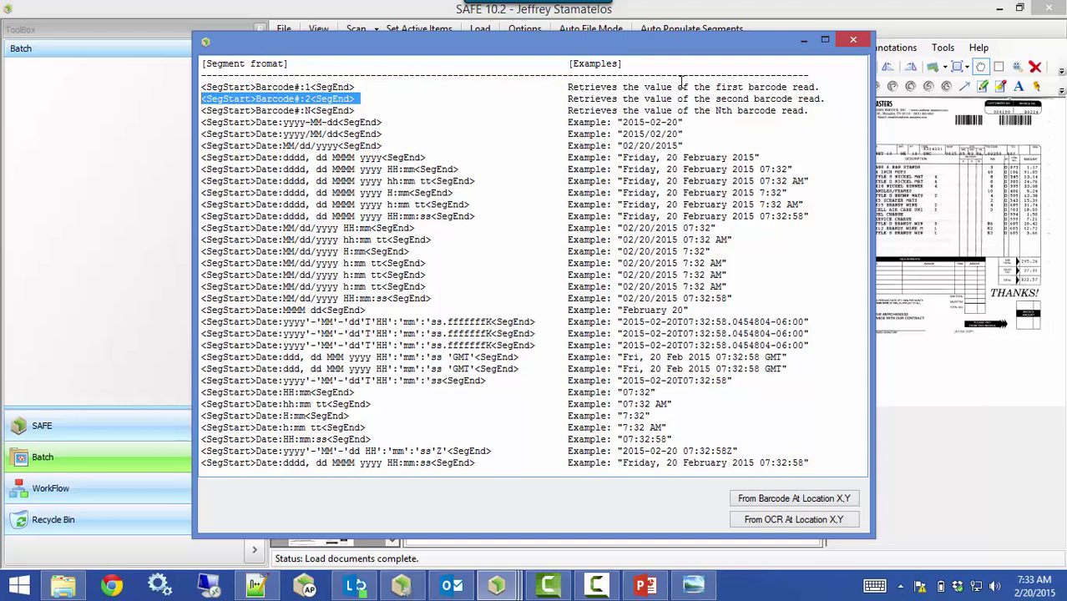
{"action": "left_click", "coordinate": [852, 40]}
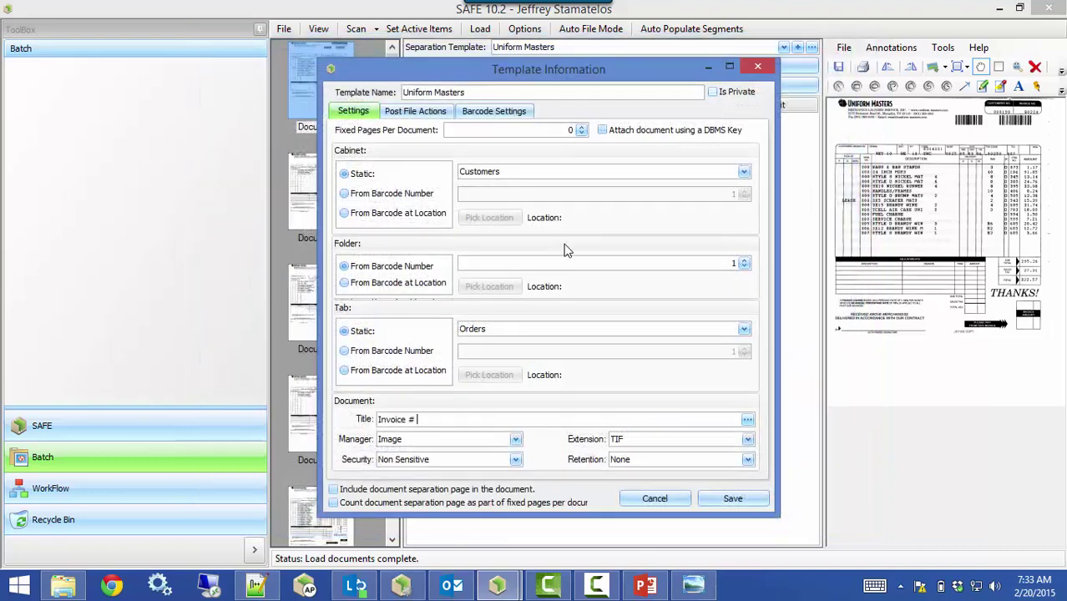
Paste the Barcode#:2 placeholder after 'Invoice #' in the template title
{"action": "left_click", "coordinate": [481, 418]}
{"action": "key", "text": "ctrl+v"}
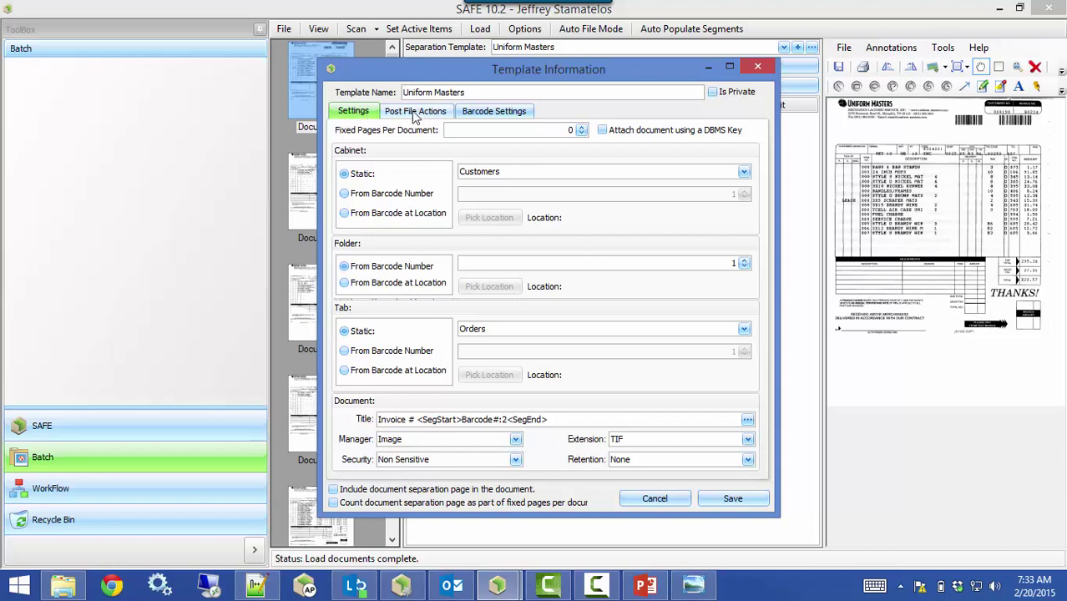
In Barcode Settings, choose the Code 128 barcode type and Top to Bottom scan direction
{"action": "left_click", "coordinate": [516, 115]}
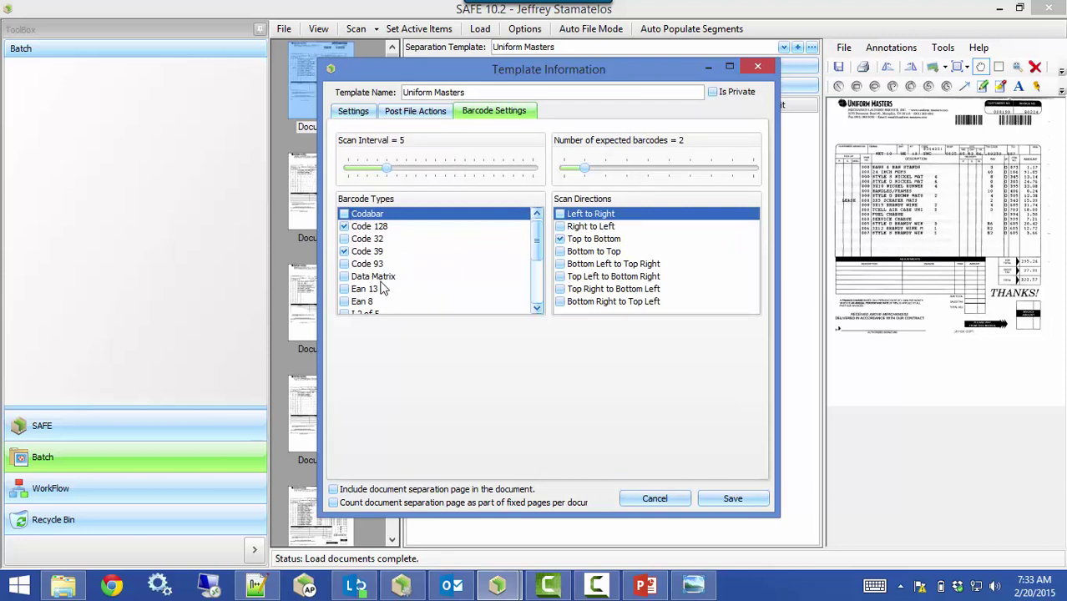
{"action": "left_click", "coordinate": [363, 227]}
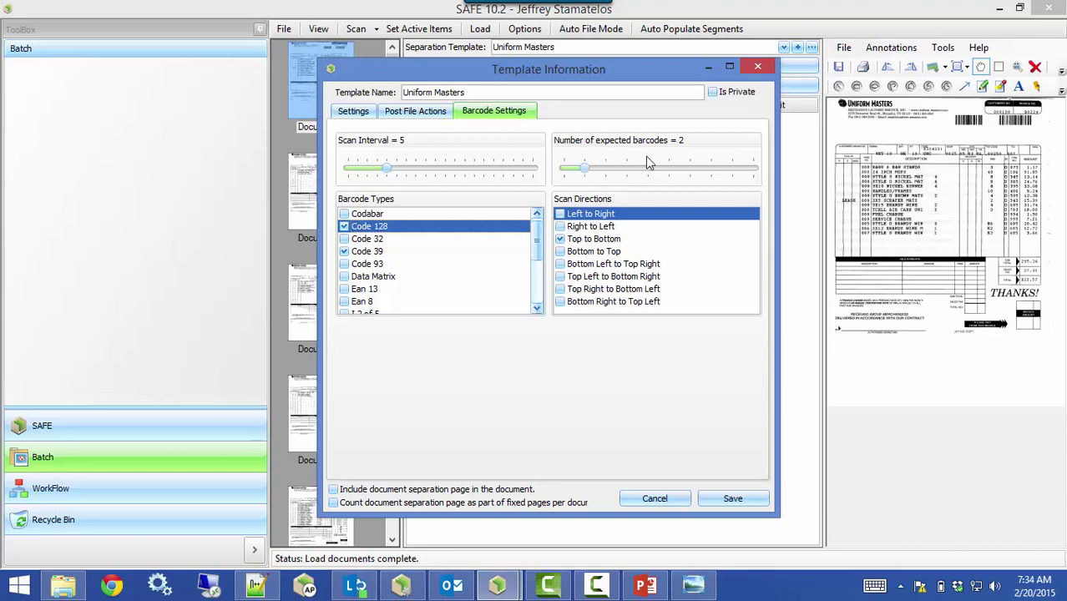
{"action": "left_click", "coordinate": [576, 240]}
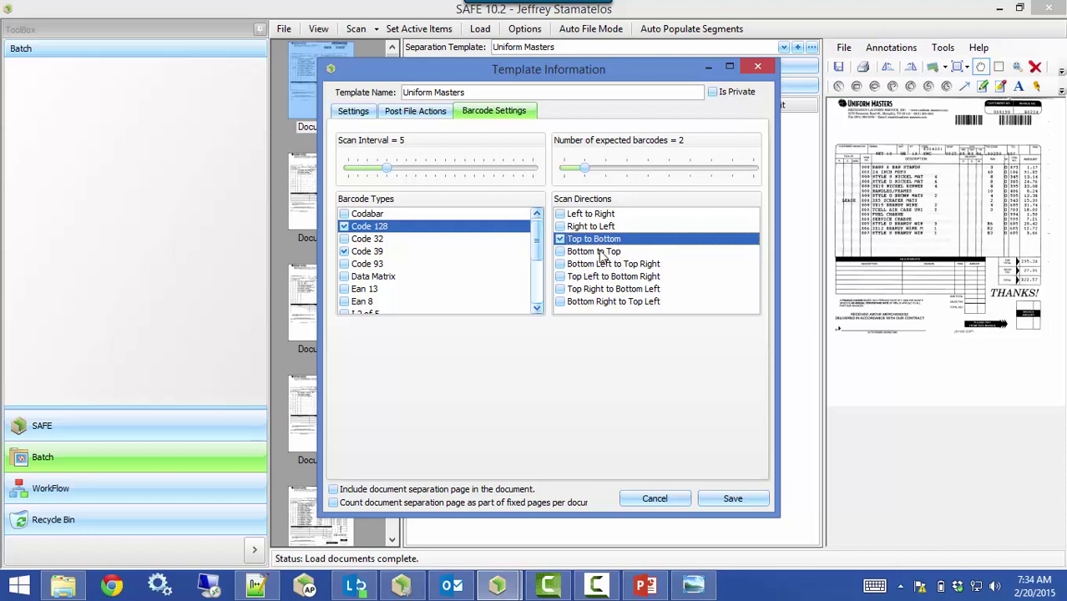
Enable post-filing email notification with workflow left off, and enter the recipient's e-mail address
{"action": "left_click", "coordinate": [414, 113]}
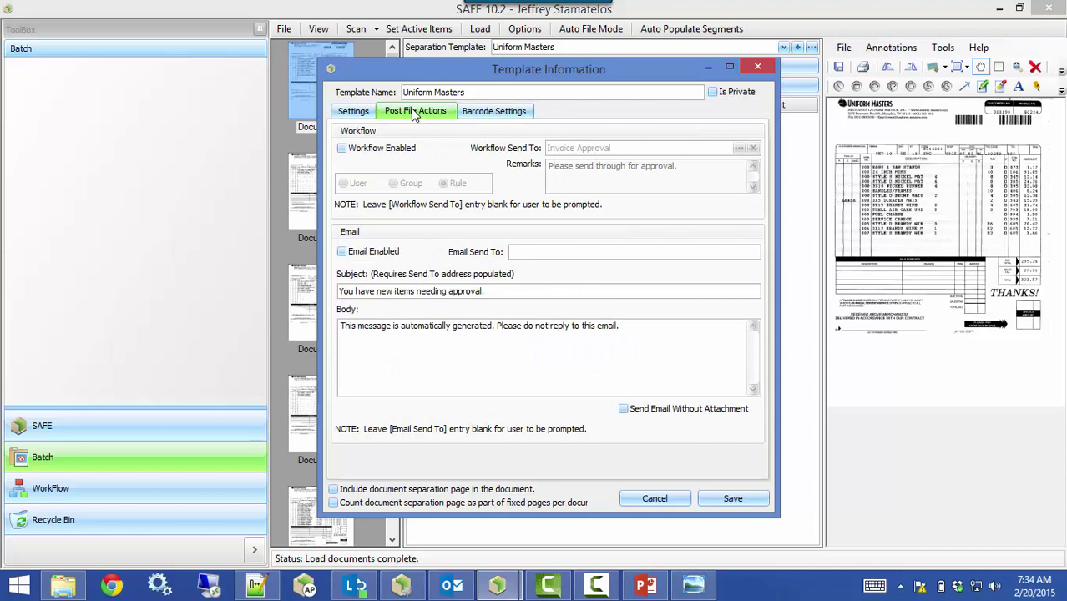
{"action": "left_click", "coordinate": [415, 151]}
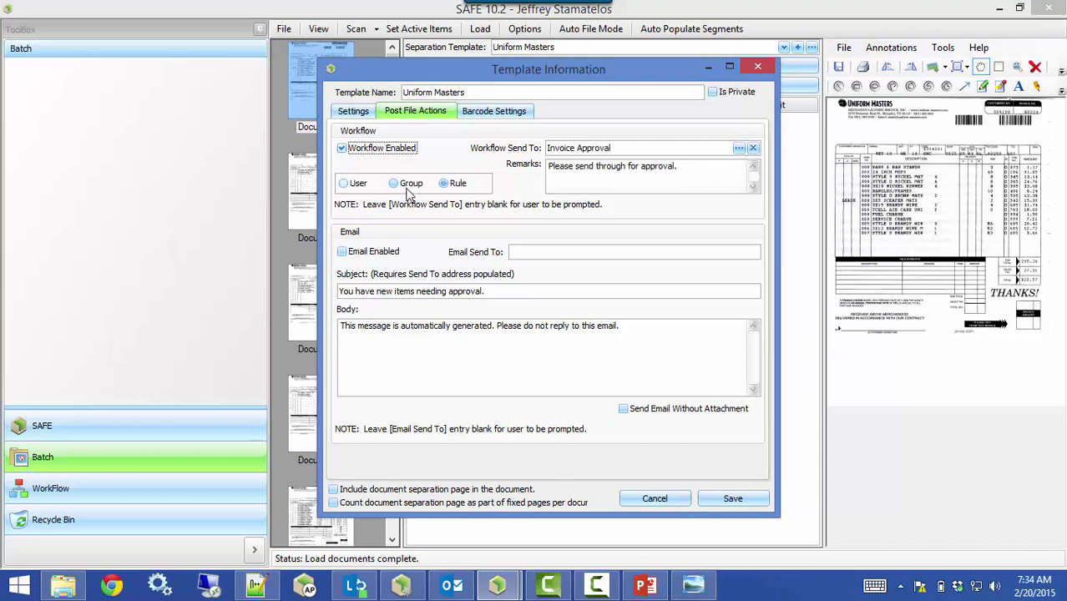
{"action": "left_click", "coordinate": [354, 148]}
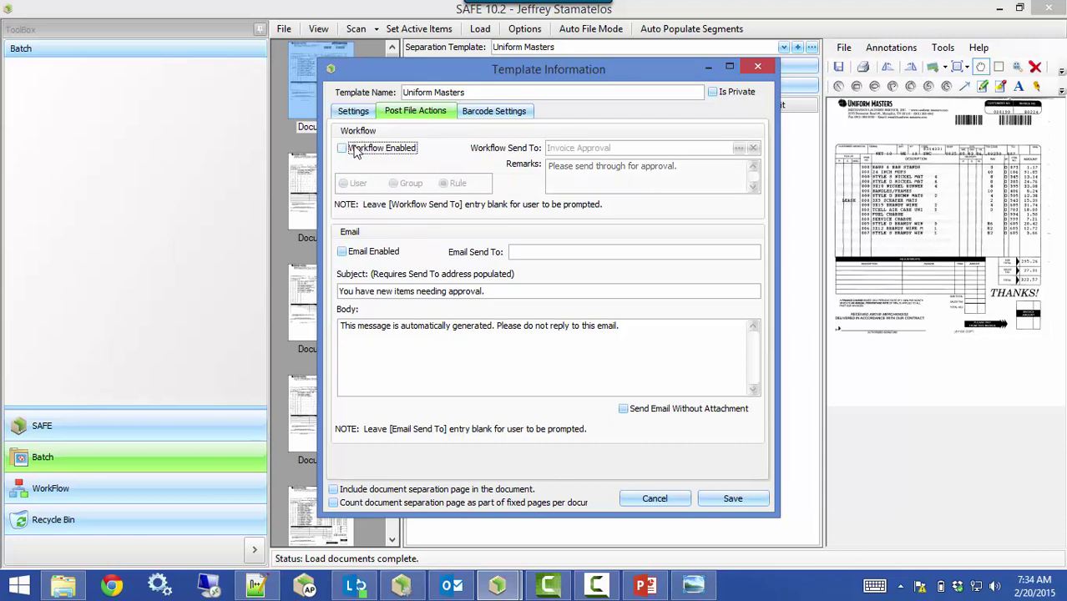
{"action": "left_click", "coordinate": [346, 255]}
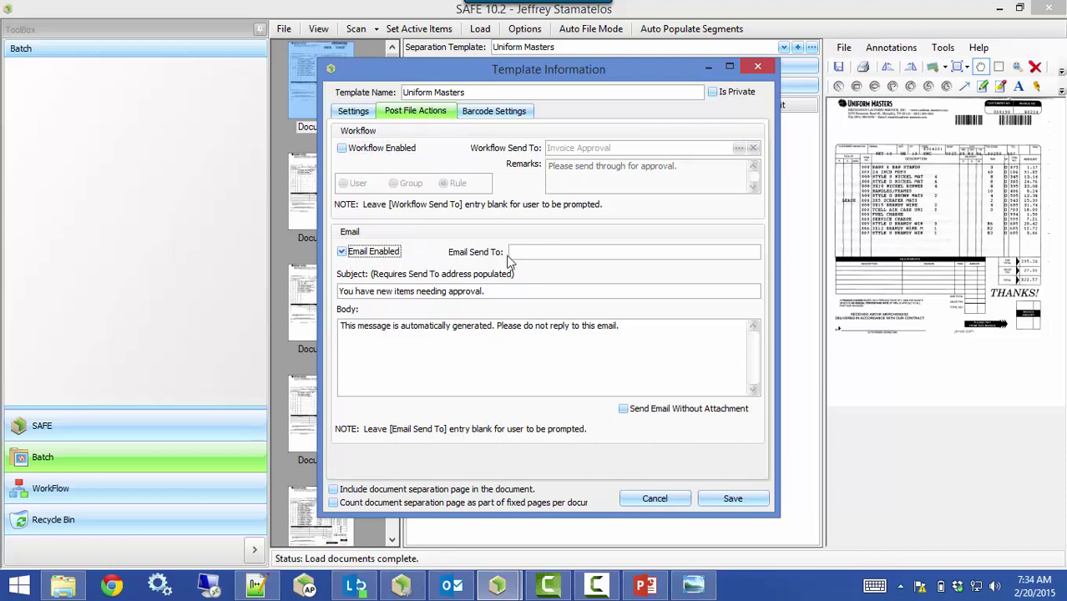
{"action": "left_click", "coordinate": [518, 252]}
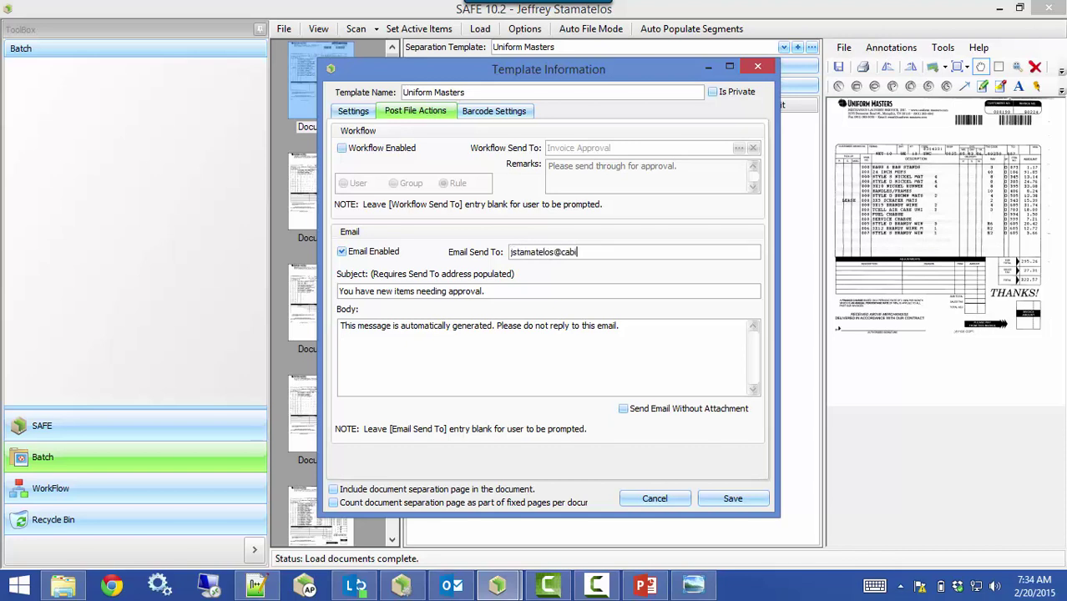
Save the Uniform Masters template from its Settings tab and close the dialog
{"action": "left_click", "coordinate": [351, 115]}
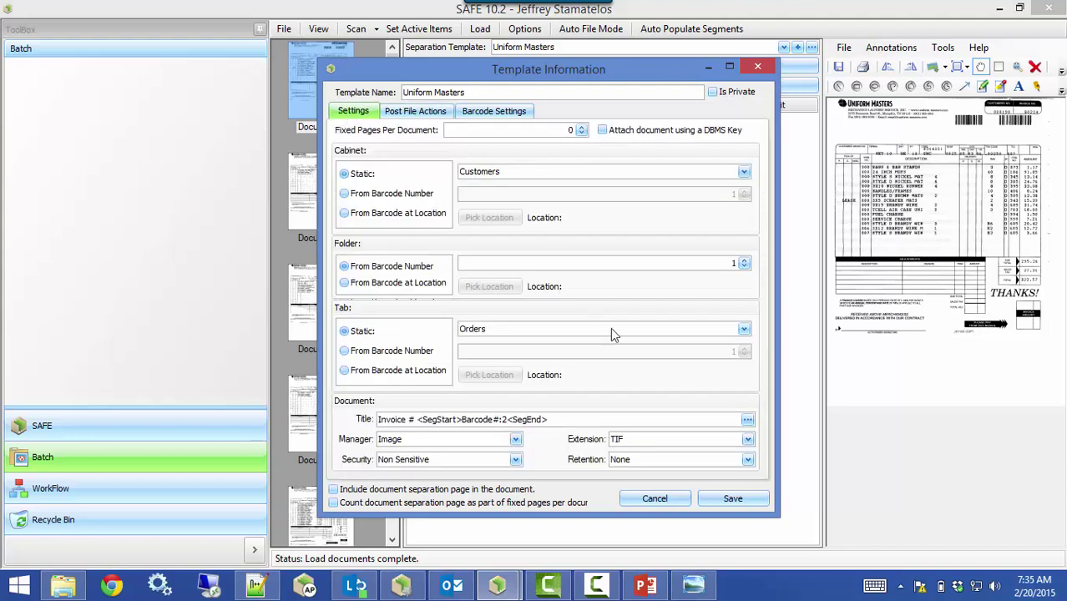
{"action": "left_click", "coordinate": [714, 501]}
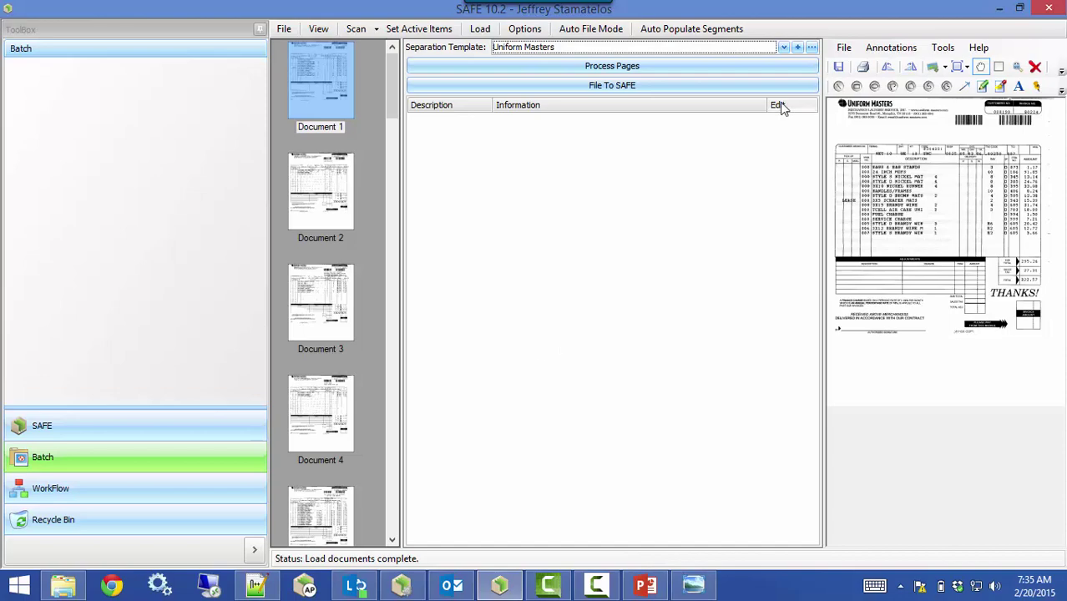
Minimize SAFE, Explorer, the recorder and Photo Viewer, then select ACME Invoice.pdf on the desktop
{"action": "left_click", "coordinate": [999, 9]}
{"action": "left_click", "coordinate": [1000, 8]}
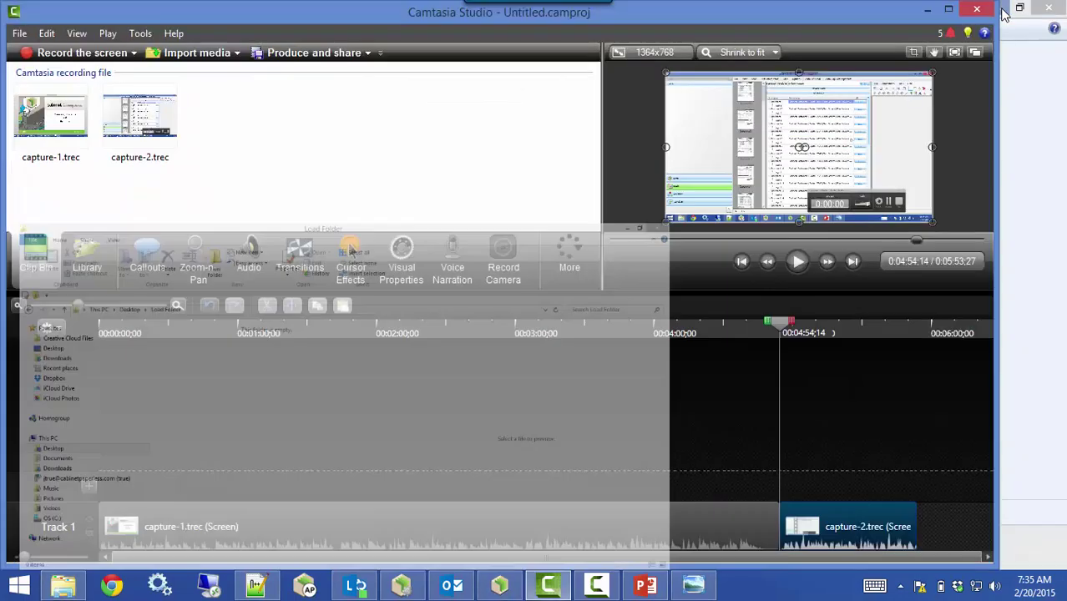
{"action": "left_click", "coordinate": [960, 10]}
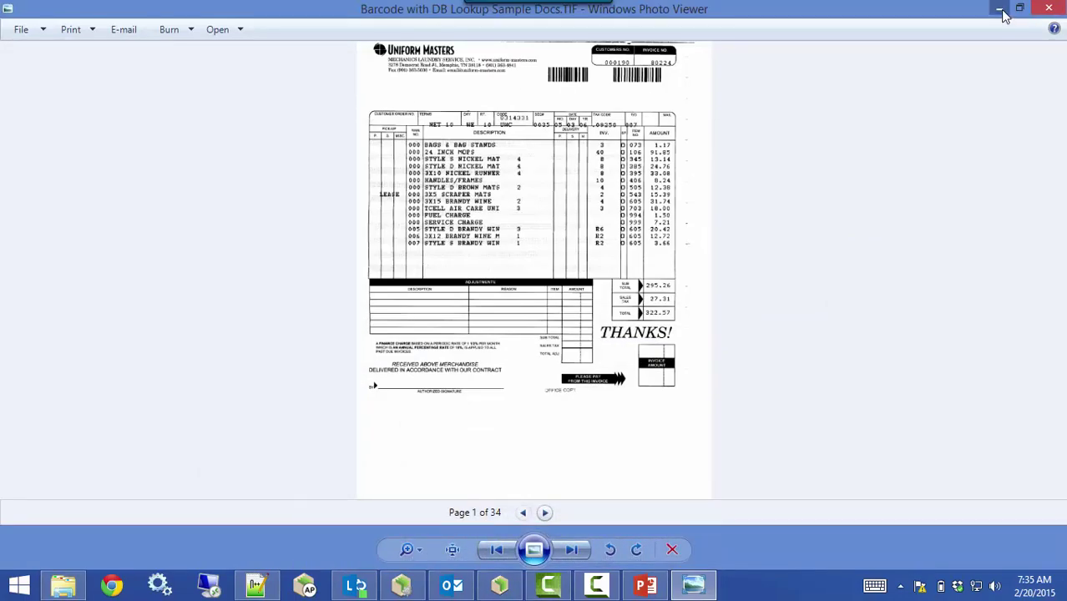
{"action": "left_click", "coordinate": [999, 8]}
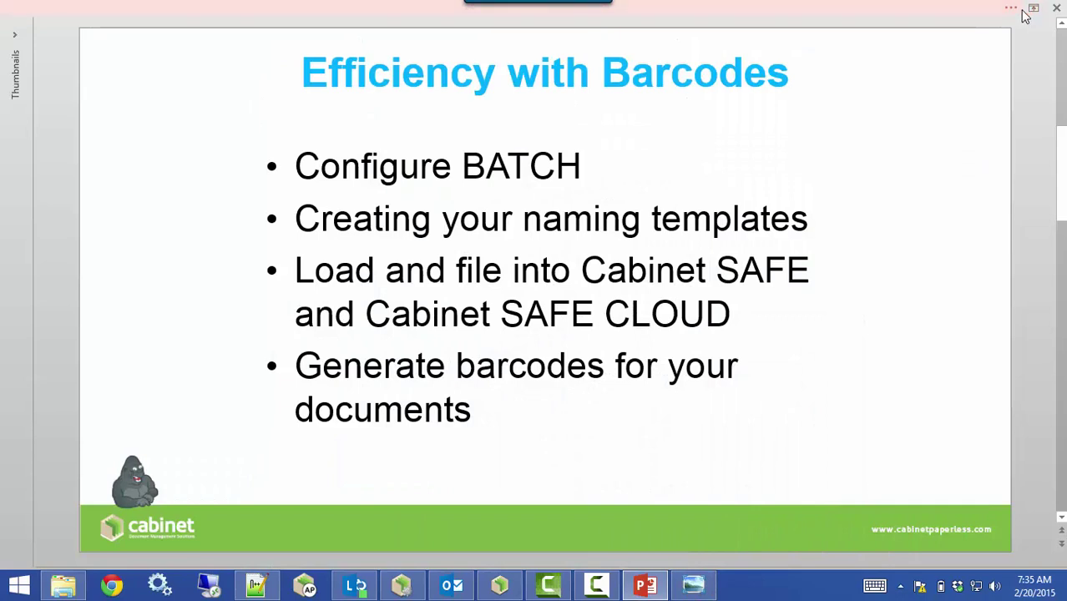
{"action": "left_click", "coordinate": [1065, 594]}
{"action": "left_click", "coordinate": [735, 442]}
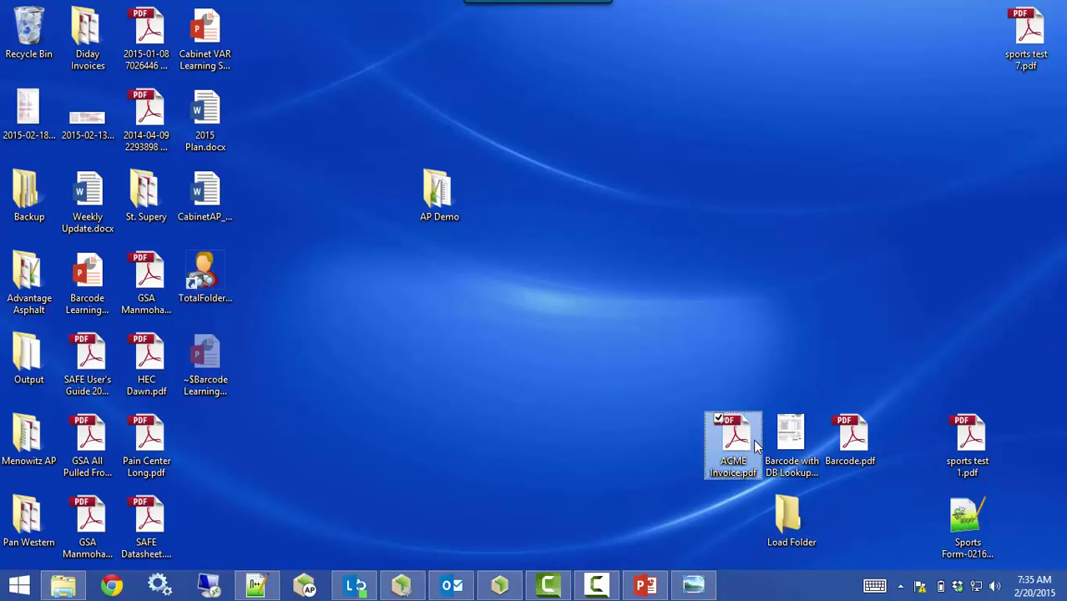
Open ACME Invoice.pdf in Acrobat and add a text box beside the sold-to address
{"action": "double_click", "coordinate": [755, 447]}
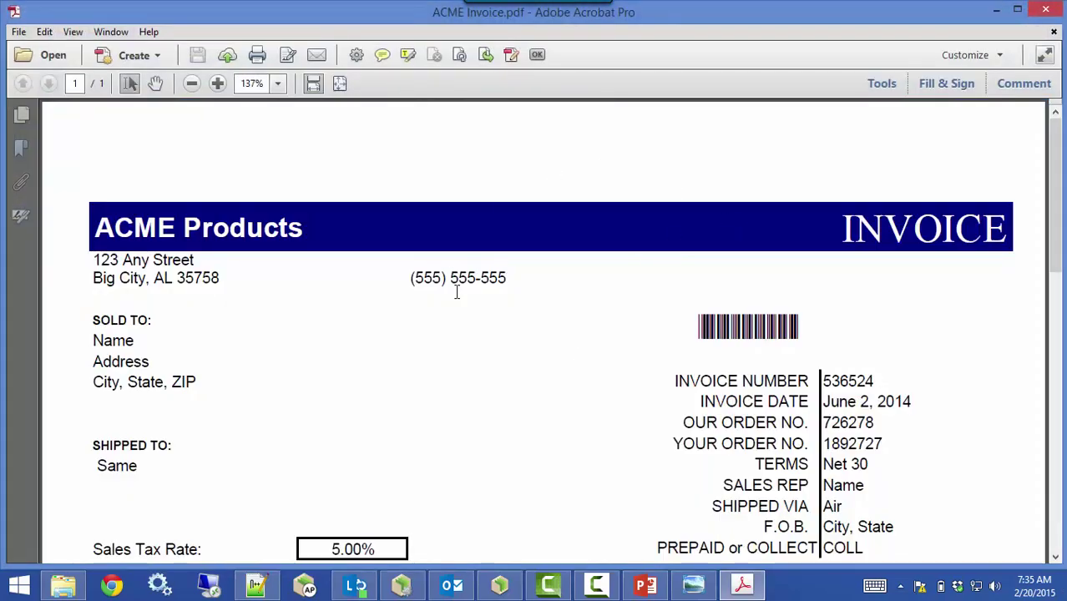
{"action": "left_click", "coordinate": [881, 83]}
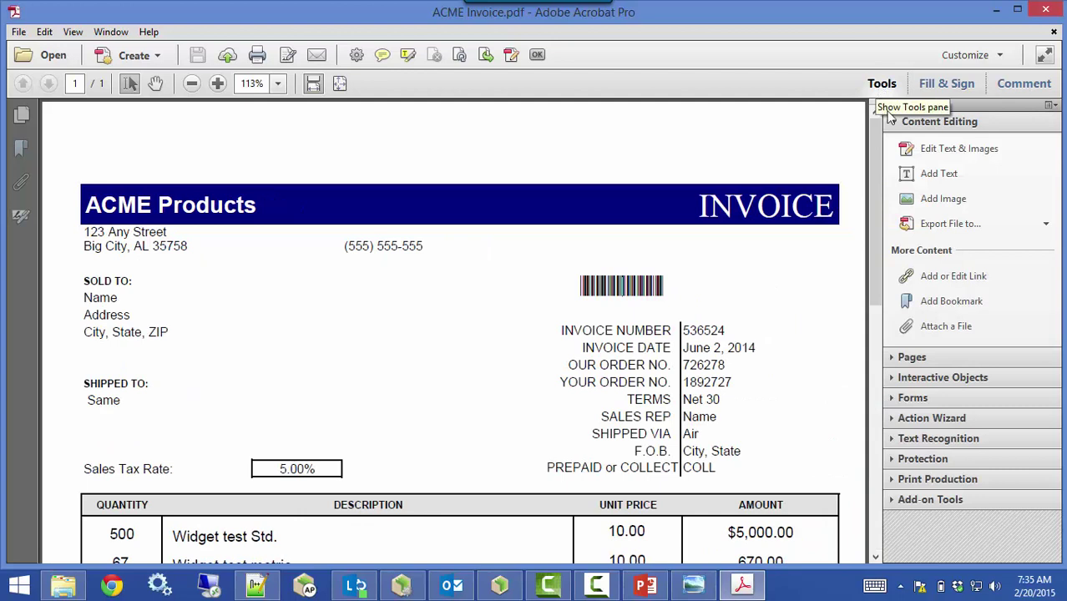
{"action": "left_click", "coordinate": [938, 179]}
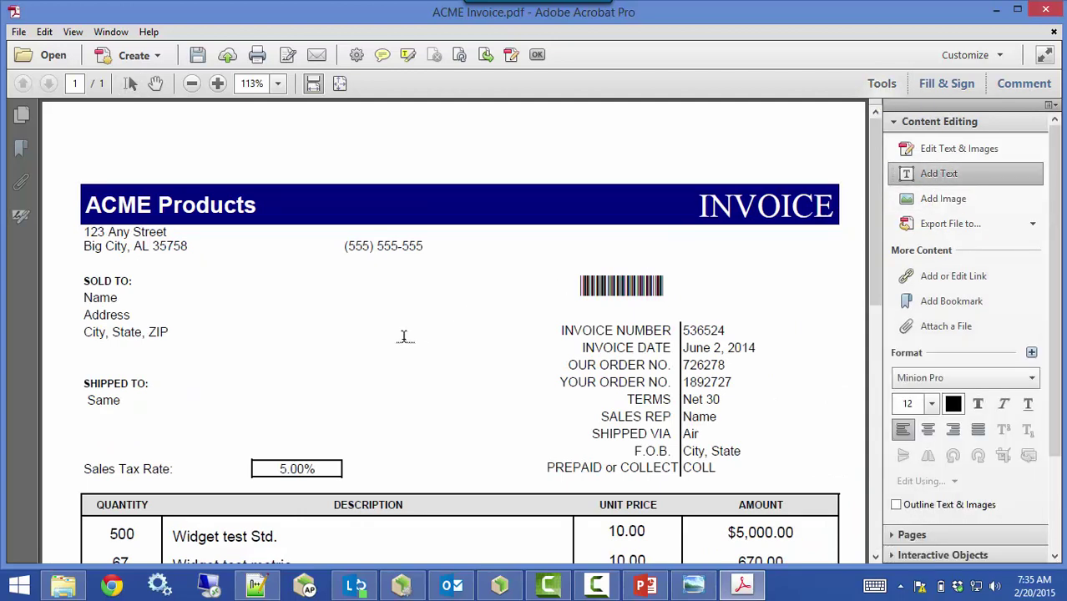
{"action": "left_click", "coordinate": [322, 340]}
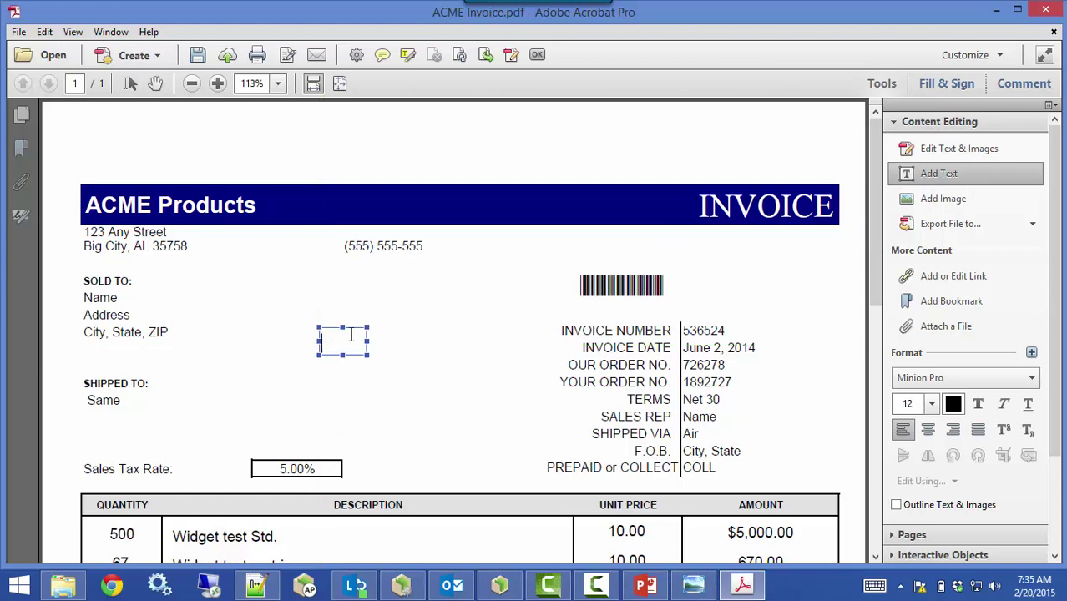
Type *12345* in the new text box using the Free 3 of 9 Extended font
{"action": "left_click", "coordinate": [946, 381]}
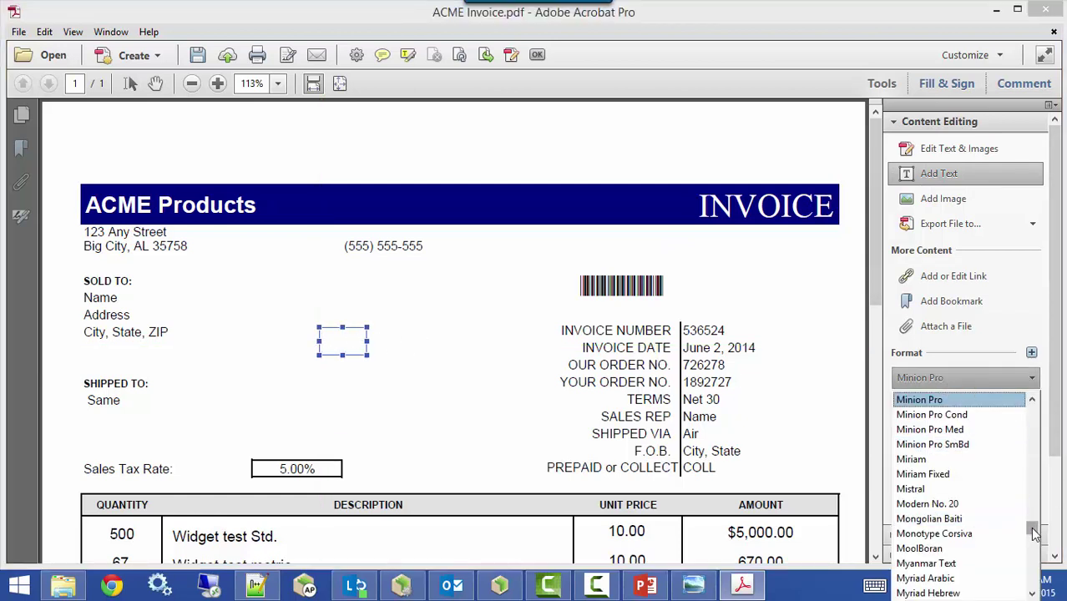
{"action": "left_click_drag", "start_coordinate": [1033, 528], "coordinate": [1042, 479]}
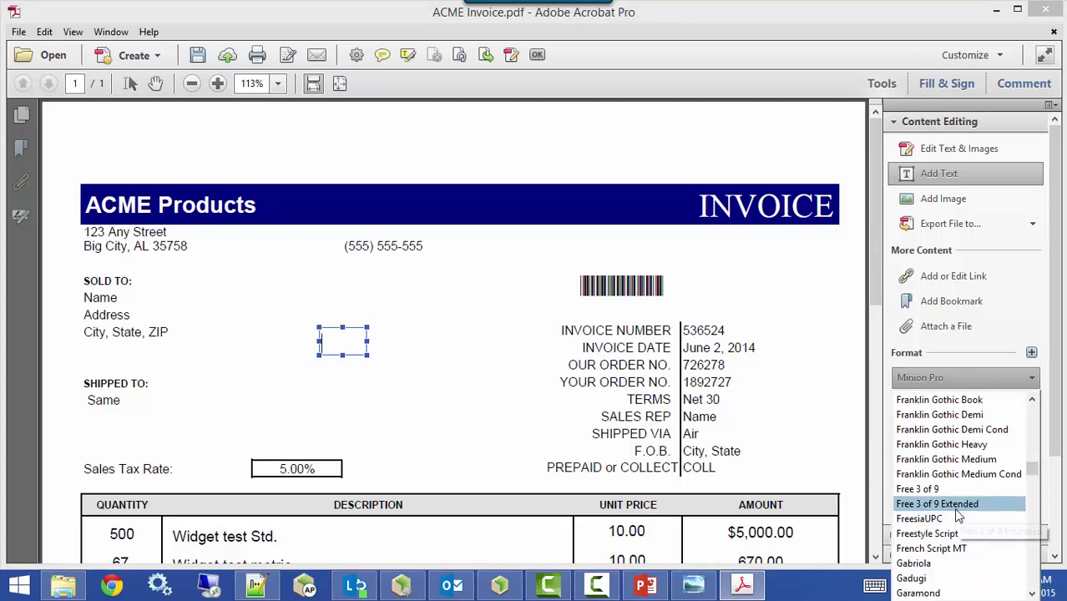
{"action": "left_click", "coordinate": [954, 505]}
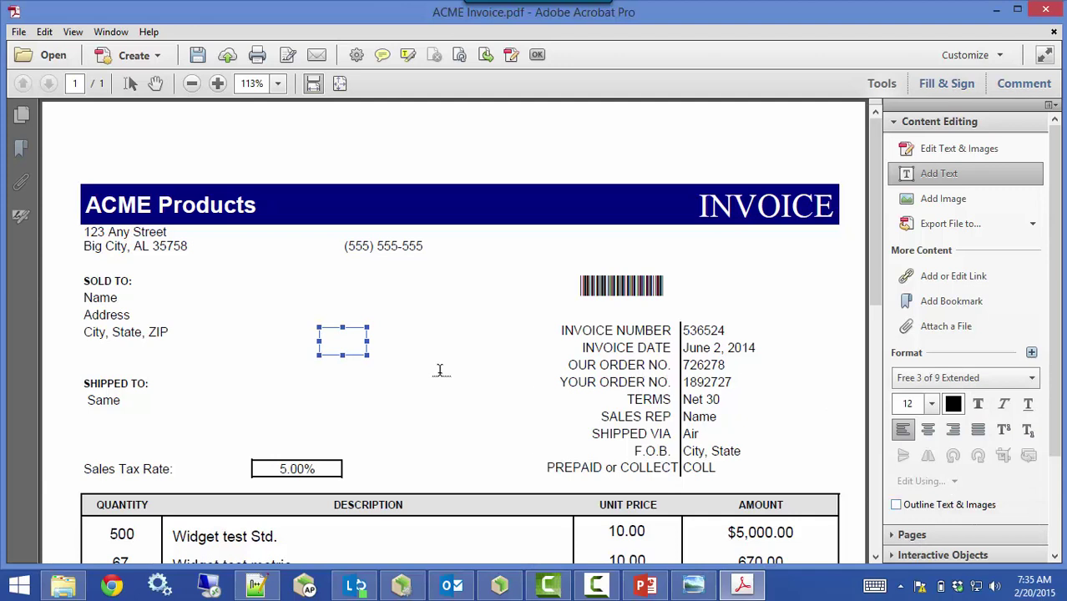
{"action": "type", "text": "*12345*"}
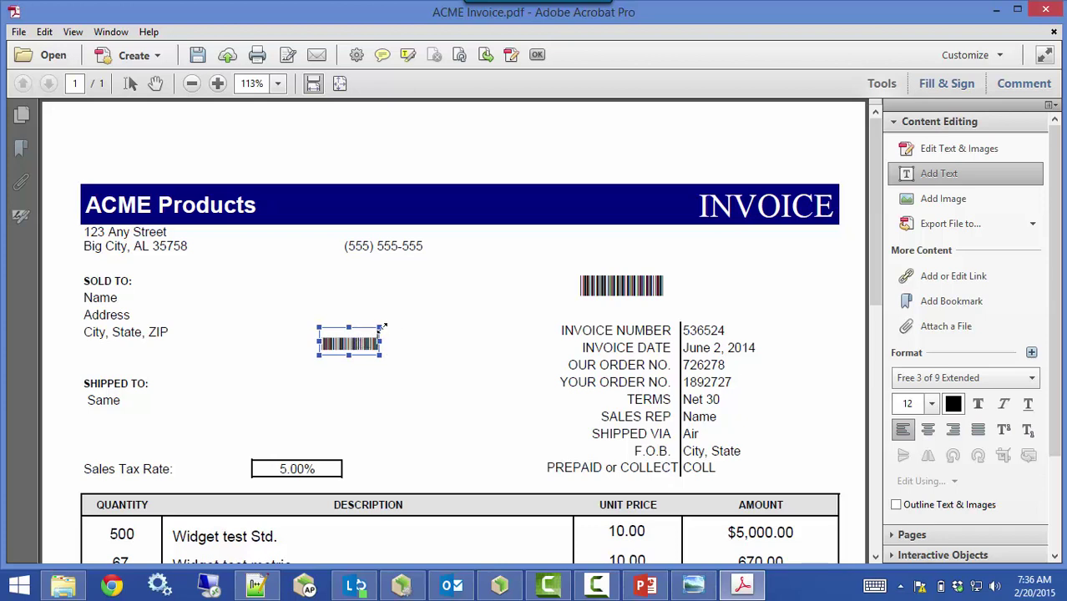
Widen the barcode text box and set its text size to 20
{"action": "left_click_drag", "start_coordinate": [381, 328], "coordinate": [461, 297]}
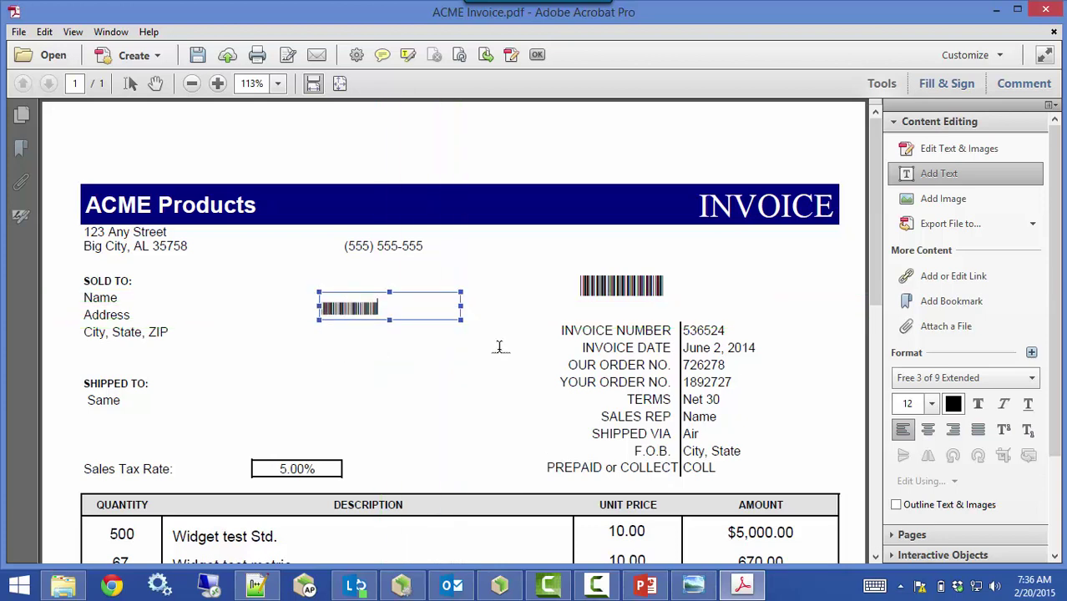
{"action": "left_click", "coordinate": [933, 404]}
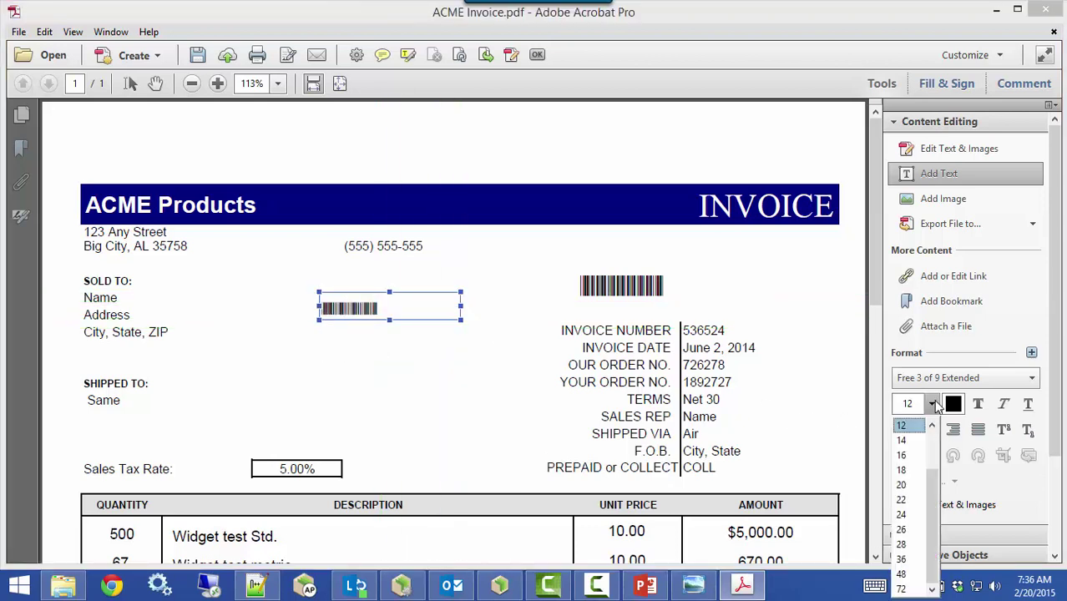
{"action": "left_click", "coordinate": [901, 485]}
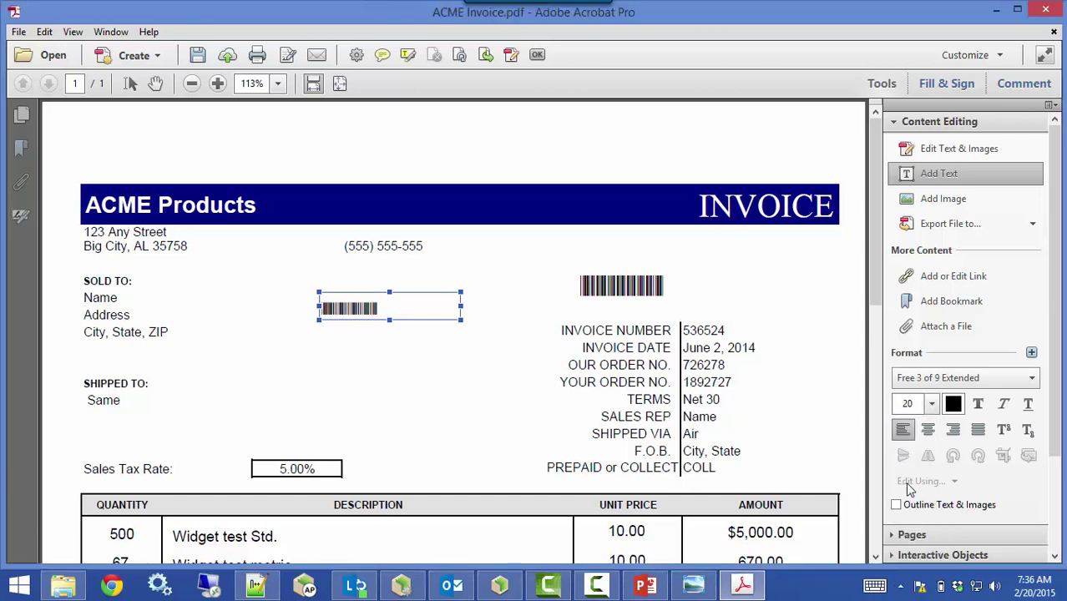
{"action": "left_click", "coordinate": [424, 293]}
{"action": "left_click", "coordinate": [931, 406]}
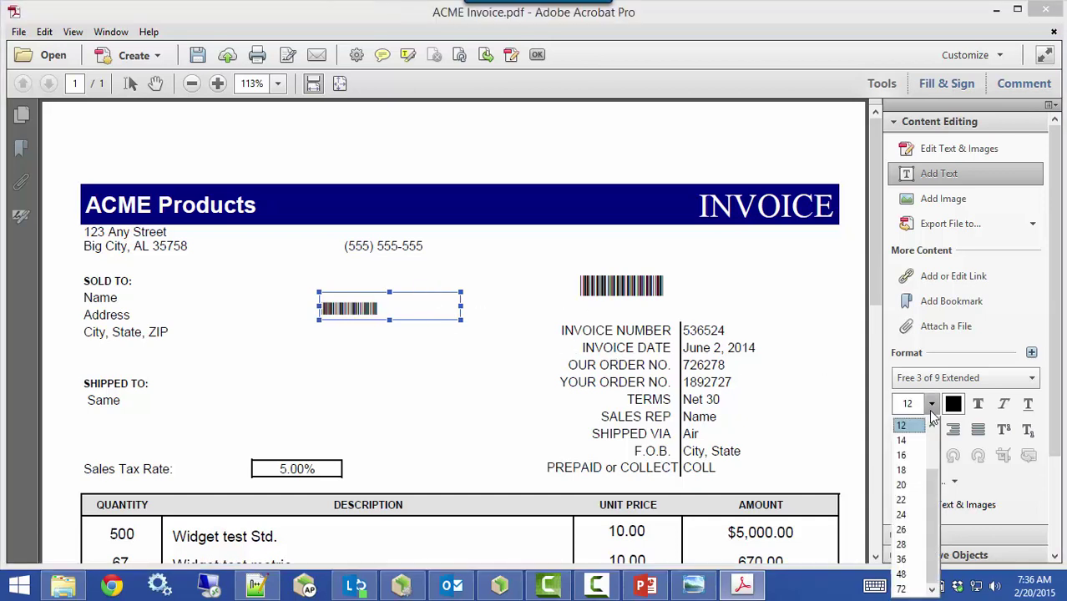
{"action": "left_click", "coordinate": [900, 484]}
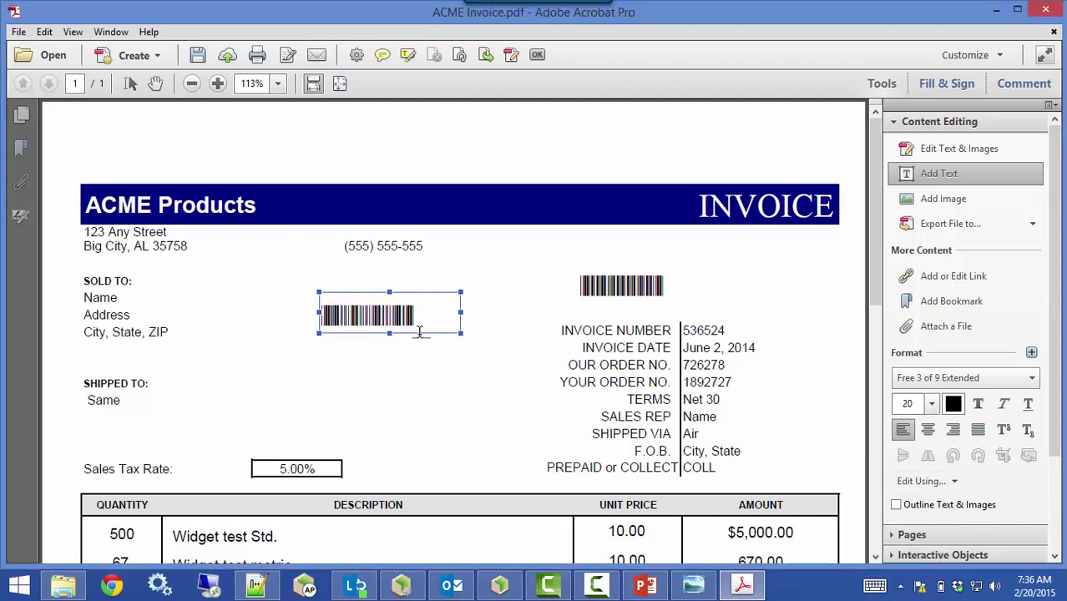
Switch all of the box's barcode text to the readable Georgia font
{"action": "left_click_drag", "start_coordinate": [423, 324], "coordinate": [305, 326]}
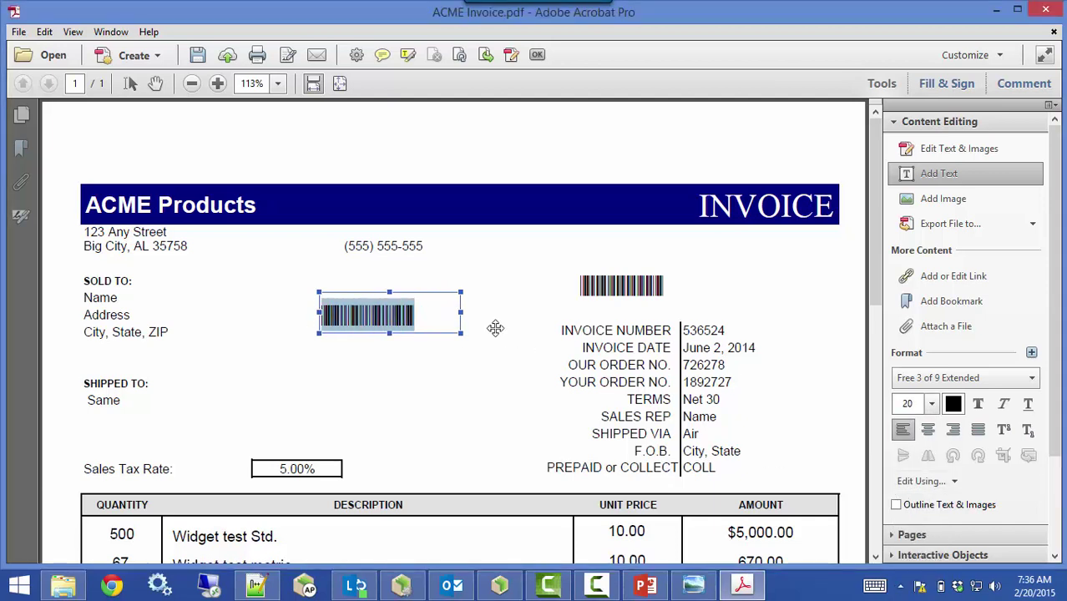
{"action": "left_click", "coordinate": [933, 382]}
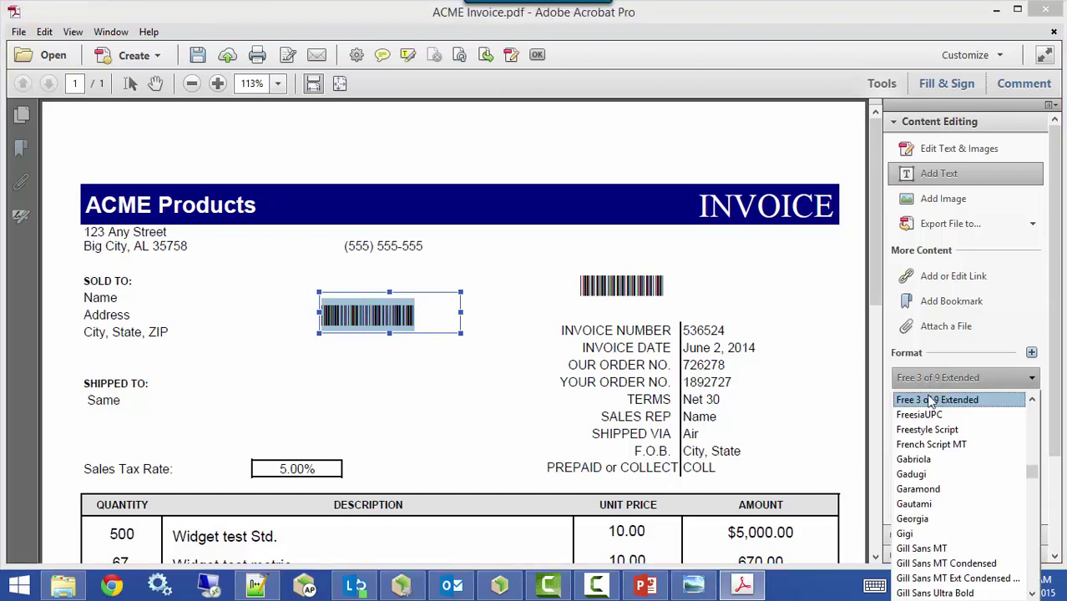
{"action": "left_click", "coordinate": [913, 518]}
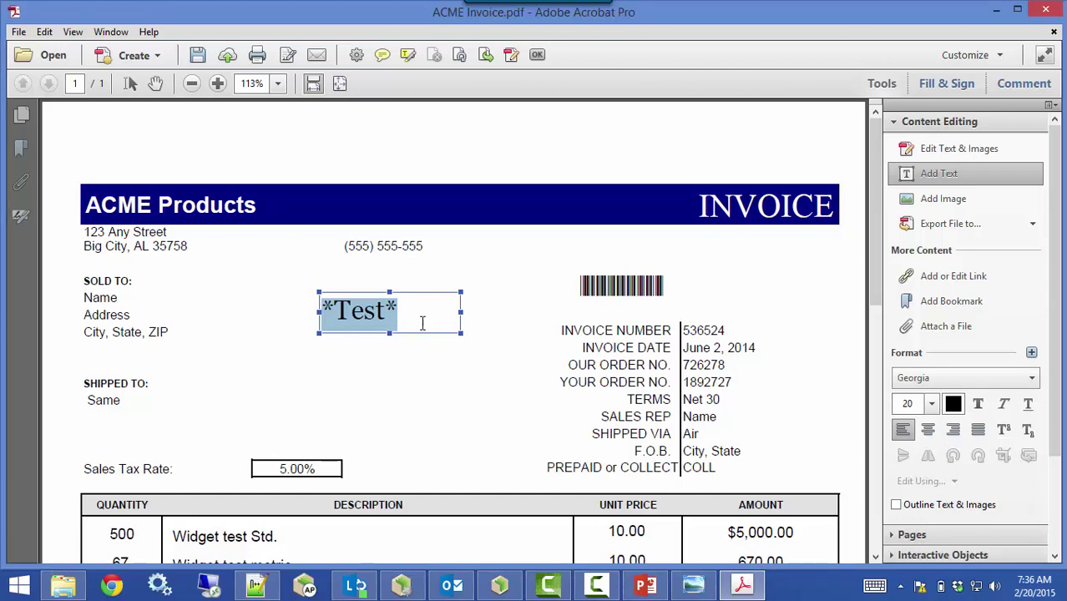
Replace 'Test' between the asterisks with 536524 and select the whole *536524* text
{"action": "left_click", "coordinate": [417, 319]}
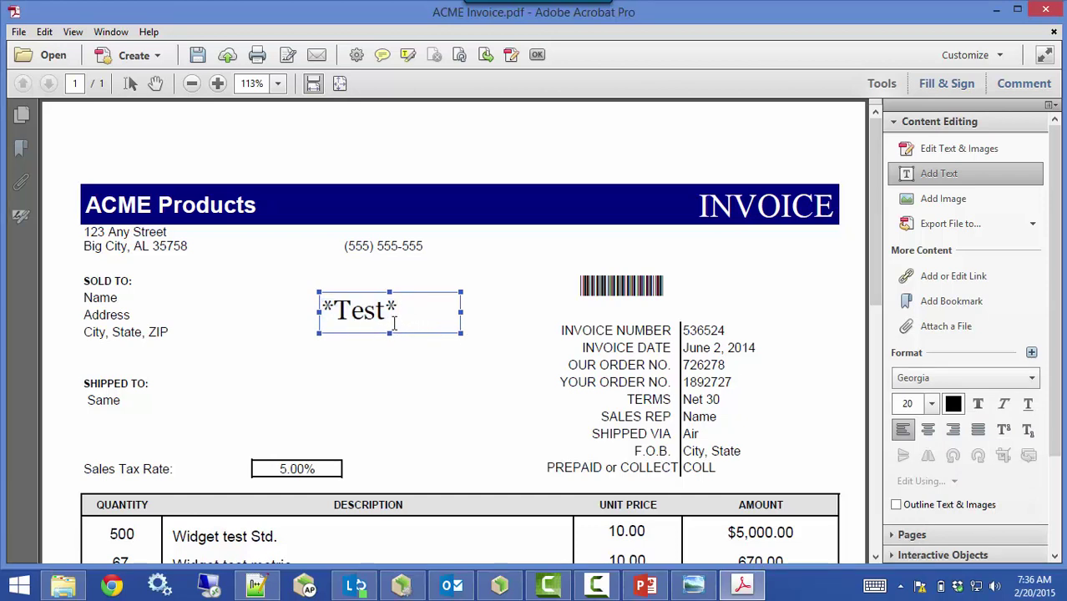
{"action": "left_click_drag", "start_coordinate": [401, 314], "coordinate": [380, 310]}
{"action": "left_click", "coordinate": [393, 310]}
{"action": "double_click", "coordinate": [391, 314]}
{"action": "left_click_drag", "start_coordinate": [391, 314], "coordinate": [330, 311]}
{"action": "key", "text": "BackSpace"}
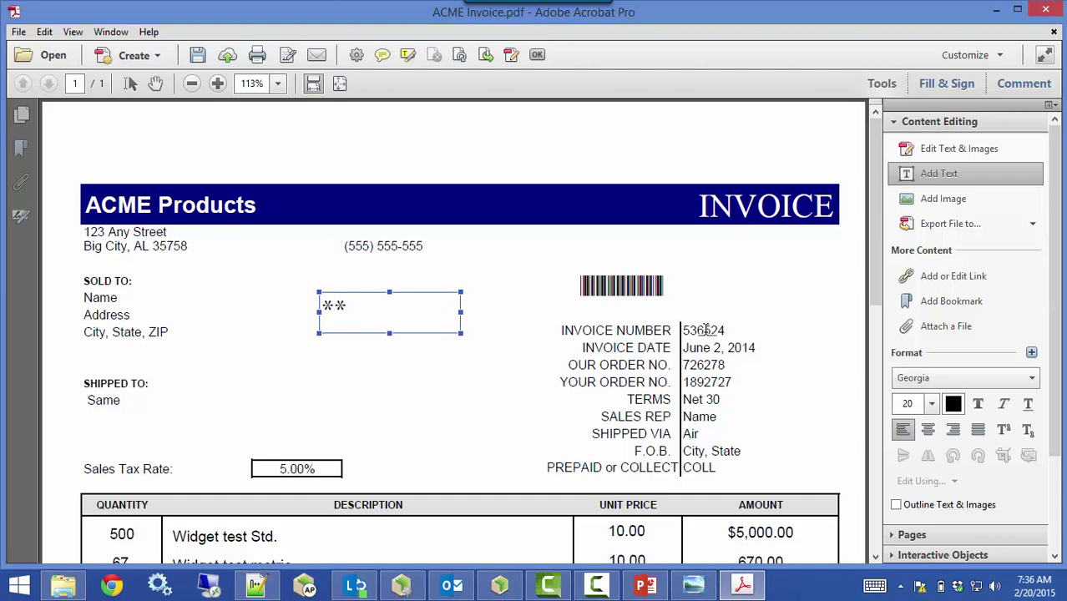
{"action": "type", "text": "536"}
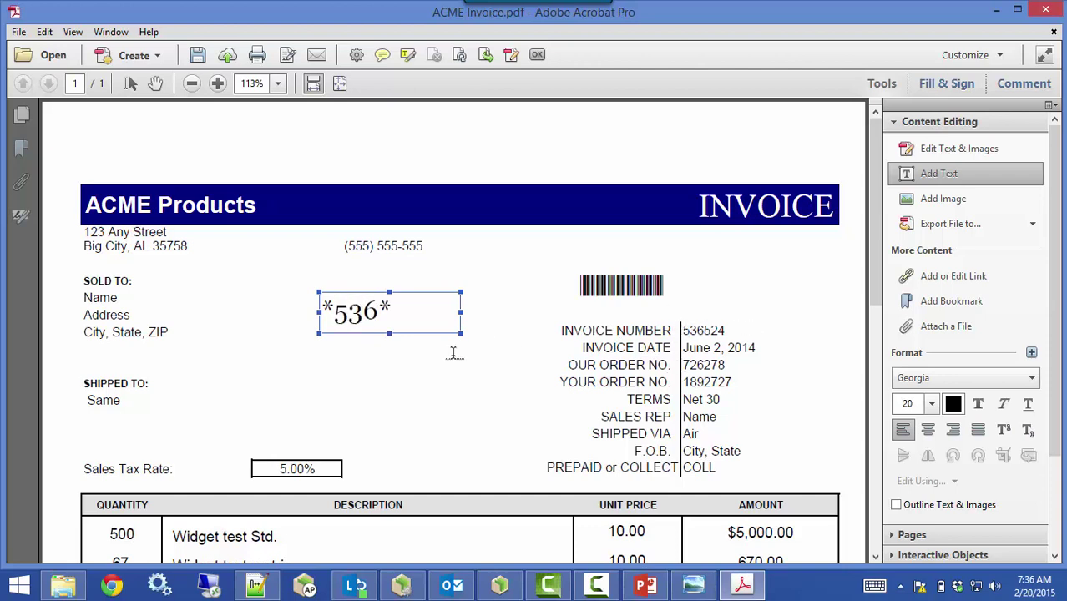
{"action": "type", "text": "524"}
{"action": "left_click", "coordinate": [443, 313]}
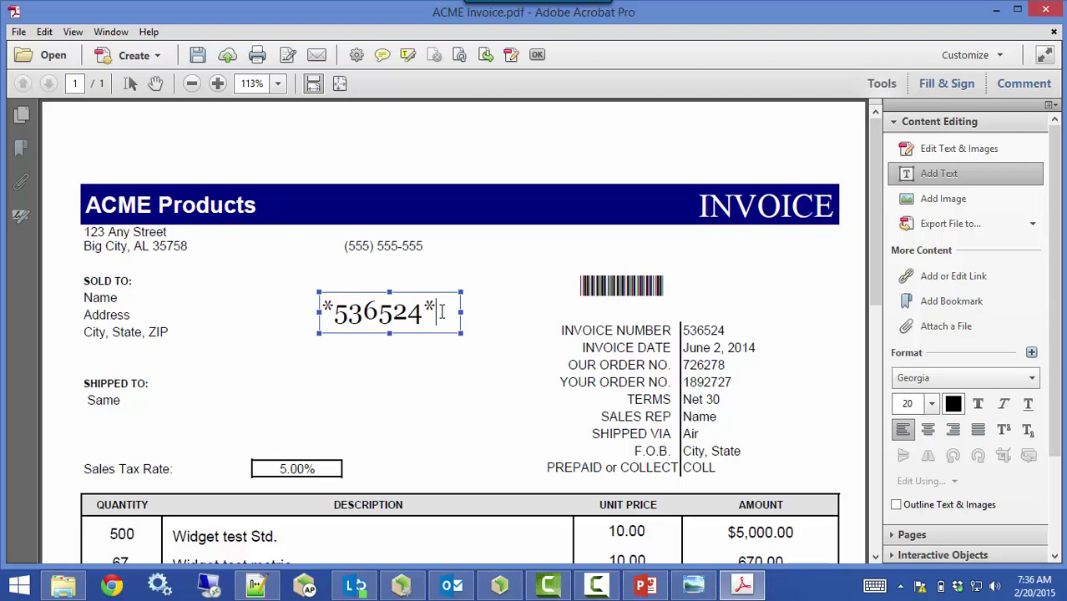
{"action": "left_click_drag", "start_coordinate": [442, 312], "coordinate": [309, 310]}
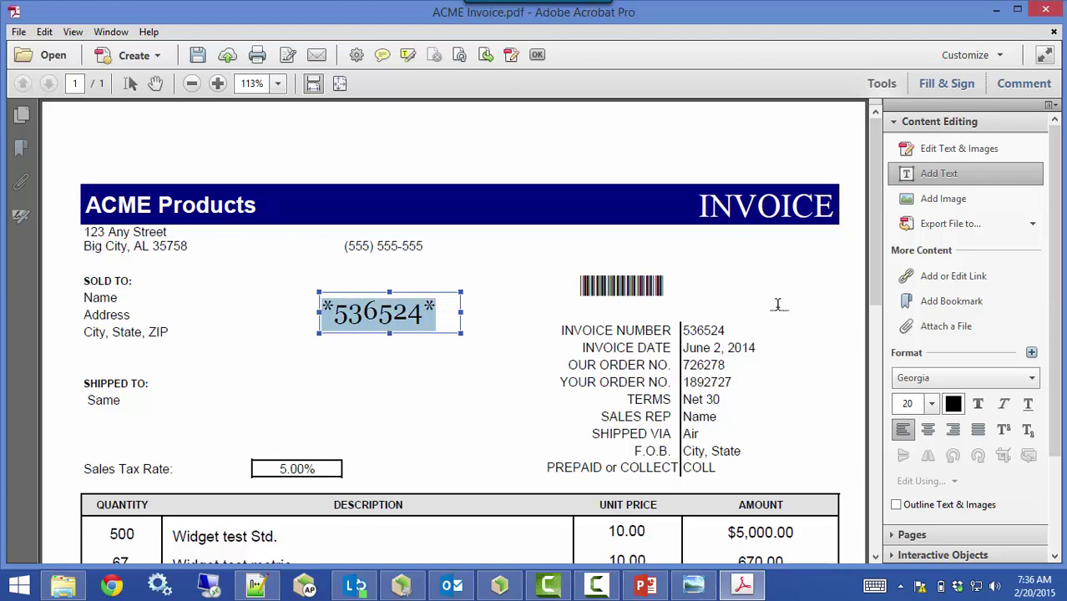
Render *536524* in Free 3 of 9 Extended, then delete the barcode text box
{"action": "left_click", "coordinate": [933, 380]}
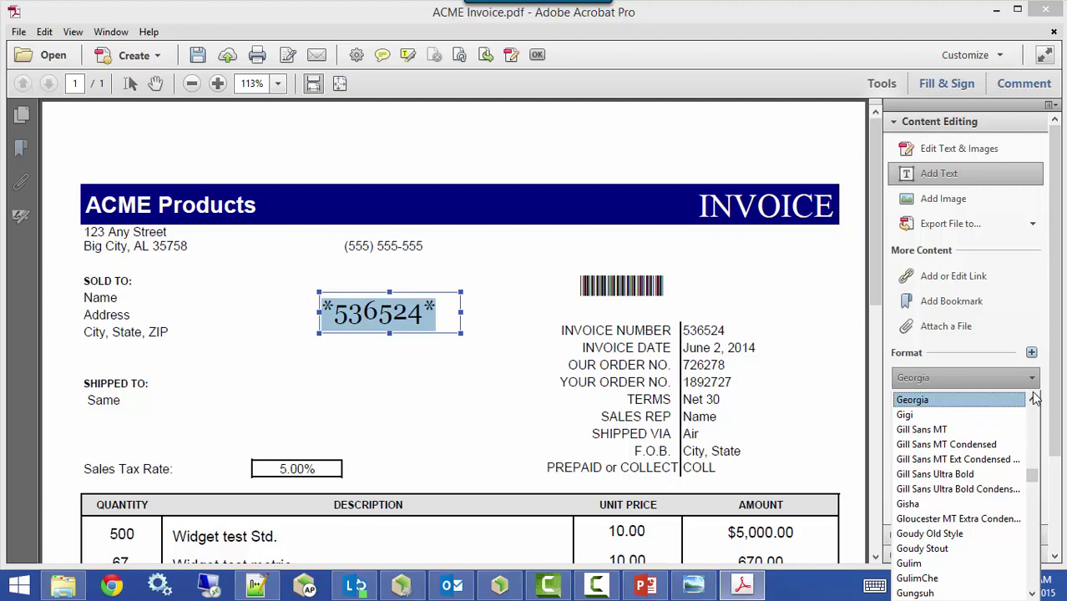
{"action": "scroll", "coordinate": [1035, 401], "scroll_direction": "up", "scroll_amount": 4}
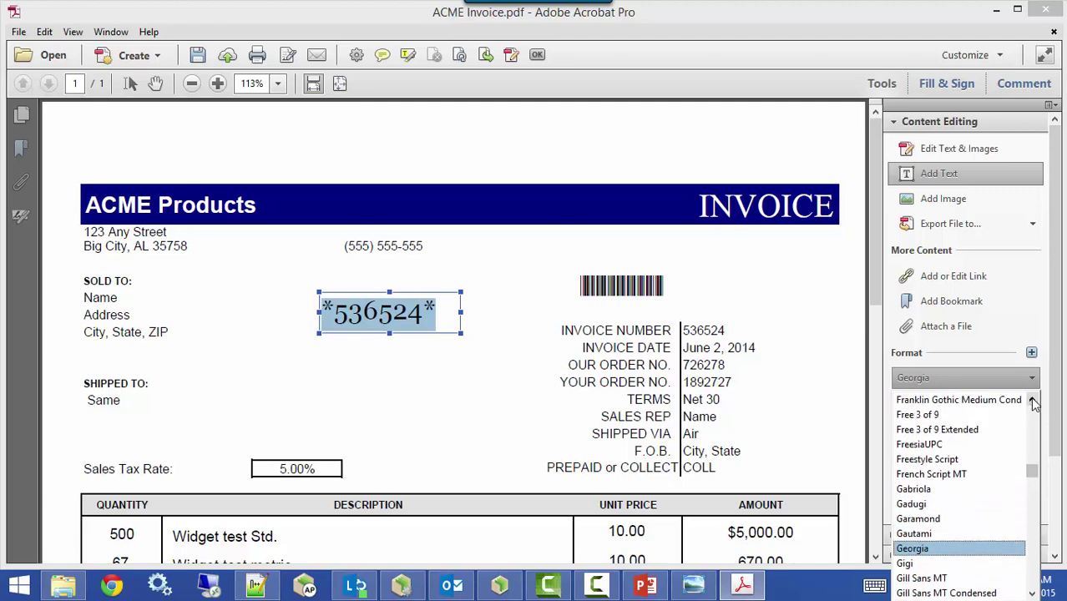
{"action": "left_click", "coordinate": [1005, 430]}
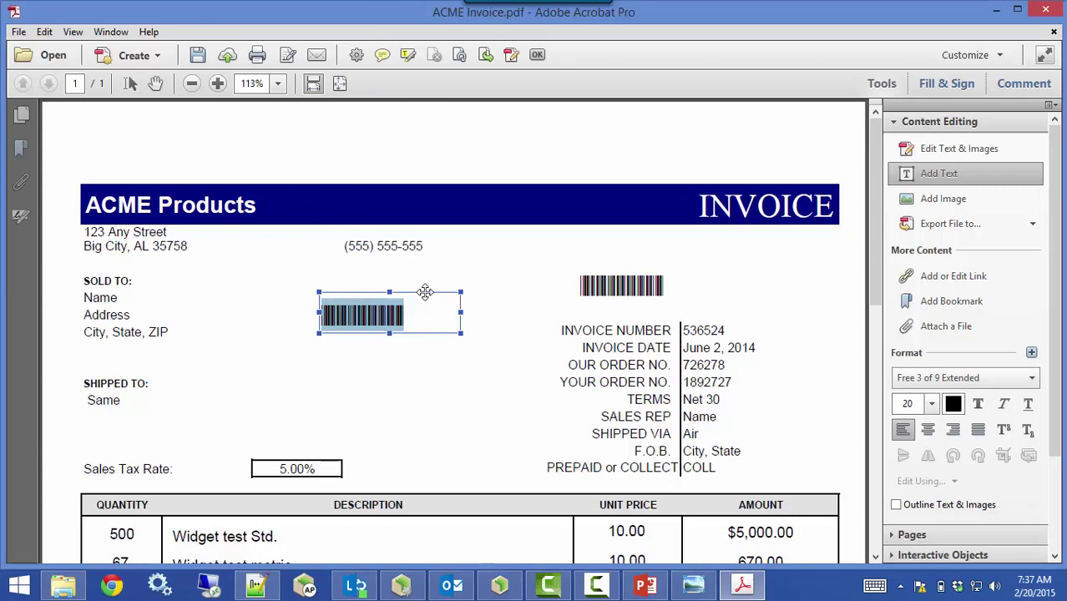
{"action": "left_click", "coordinate": [425, 292]}
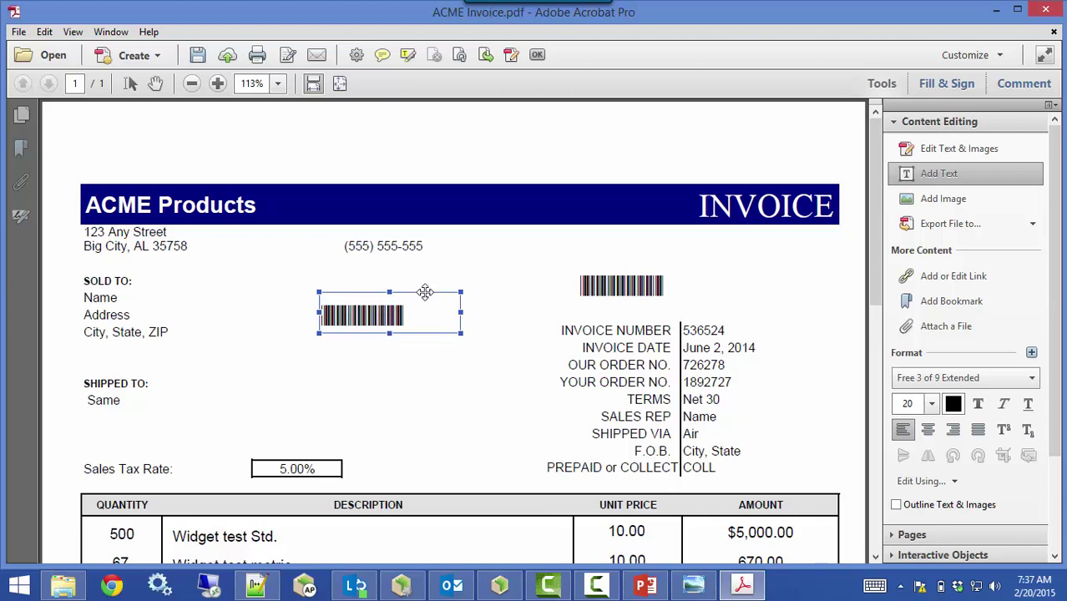
{"action": "key", "text": "Delete"}
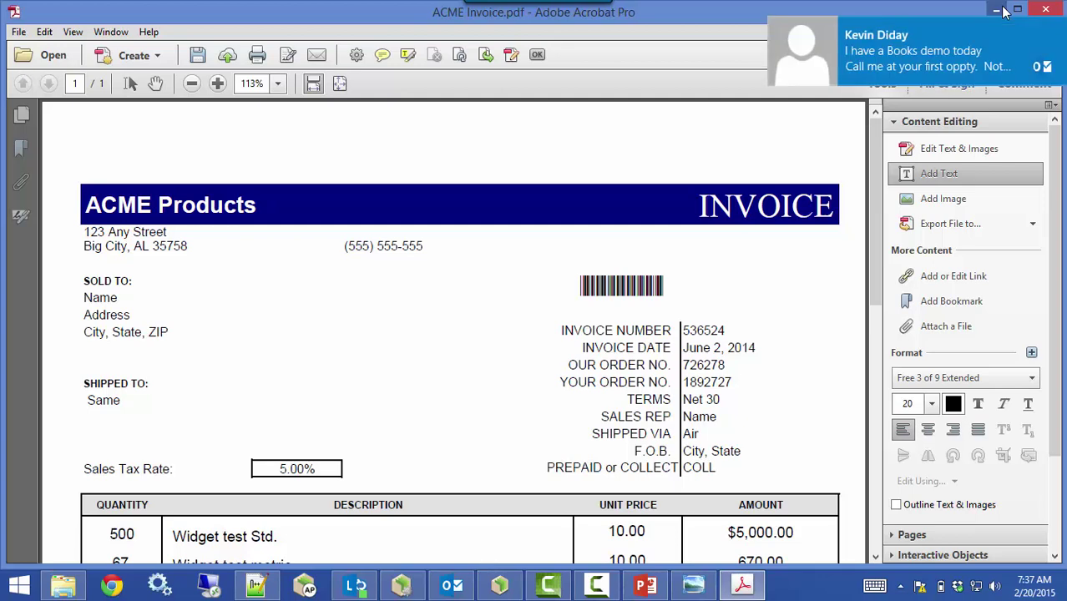
Set the invoice PDF aside, return to the barcode presentation, and scroll to the 'For more information' slide
{"action": "left_click", "coordinate": [1001, 9]}
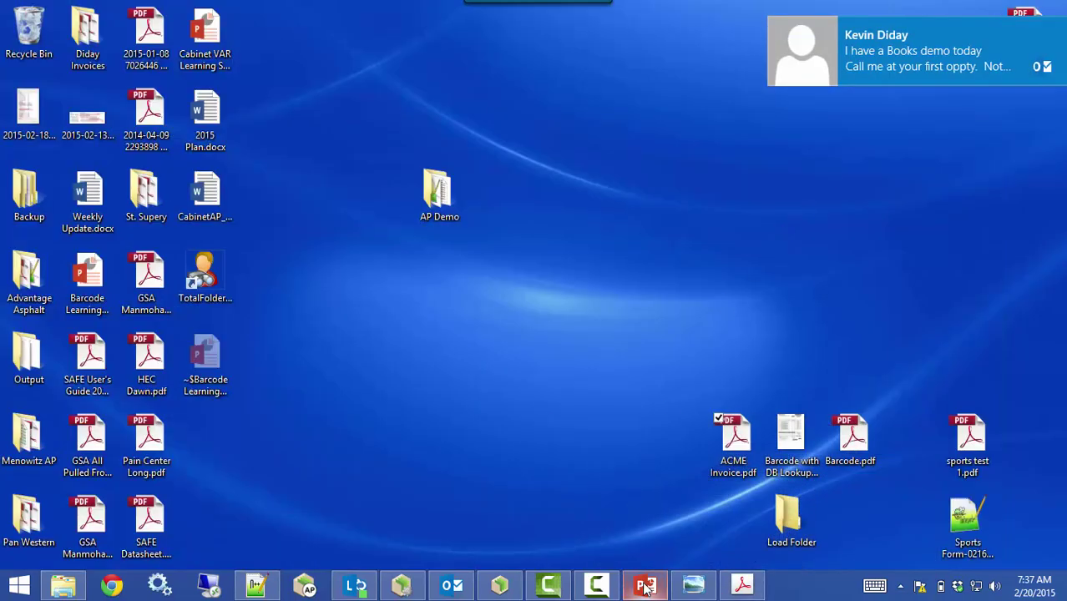
{"action": "left_click", "coordinate": [645, 585]}
{"action": "scroll", "coordinate": [167, 372], "scroll_direction": "down", "scroll_amount": 1}
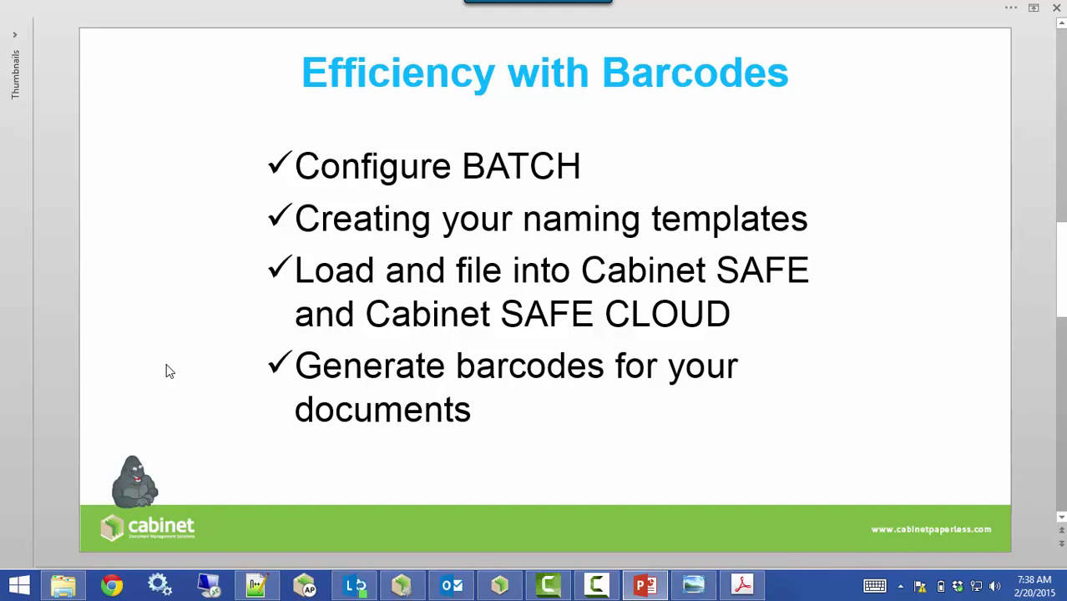
{"action": "scroll", "coordinate": [167, 371], "scroll_direction": "down", "scroll_amount": 1}
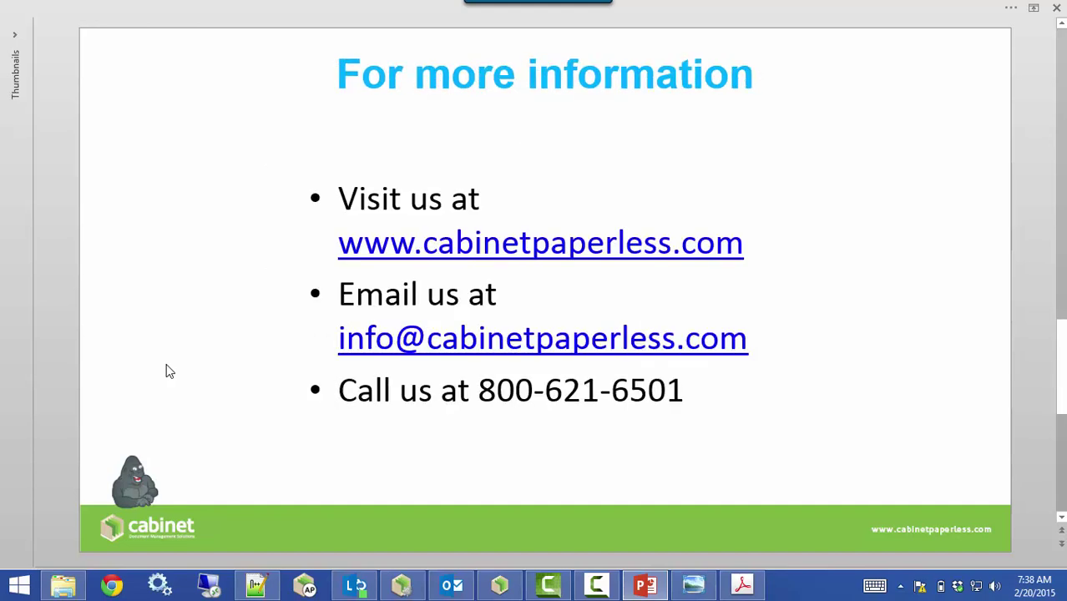